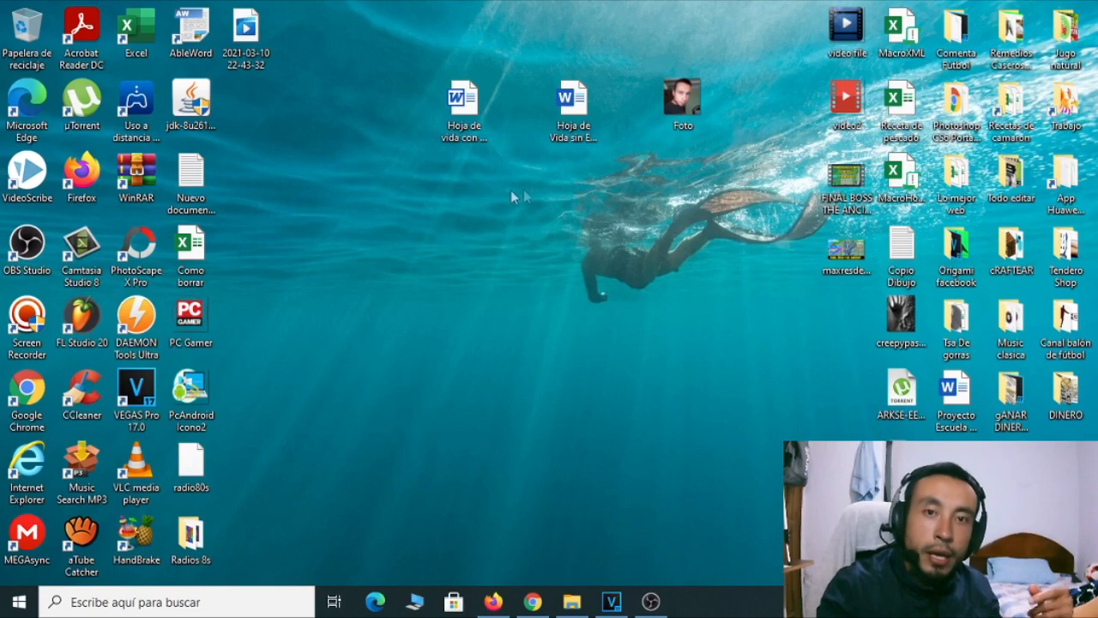
Move the 'Hoja de Vida sin Experiencia' desktop icon beside the 'Hoja de vida con...' icon
drag(574, 103, 481, 230)
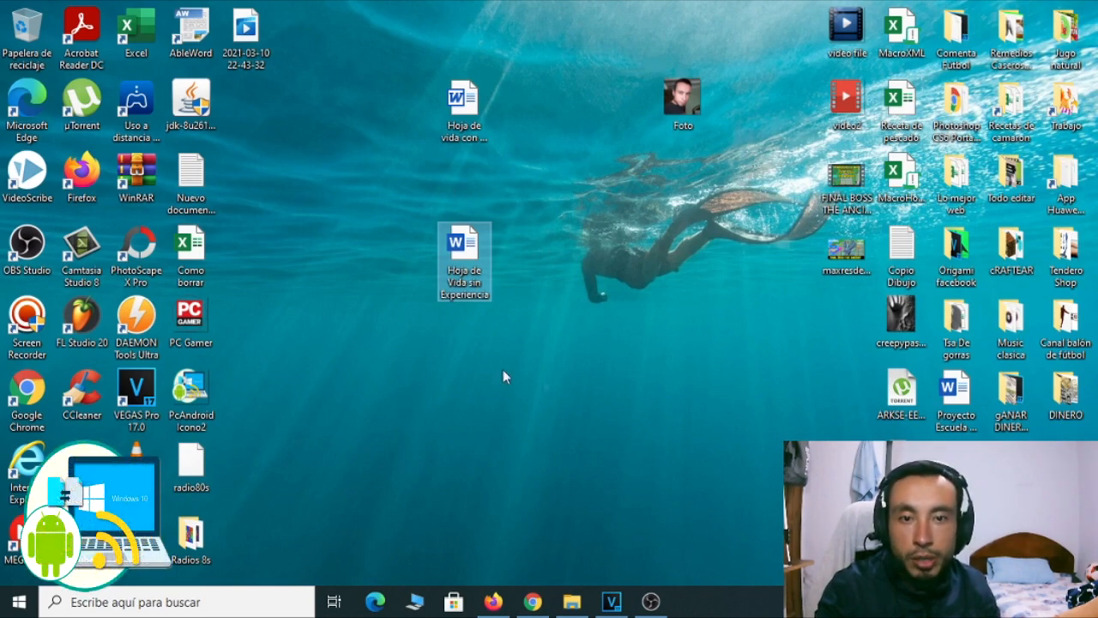
click(585, 327)
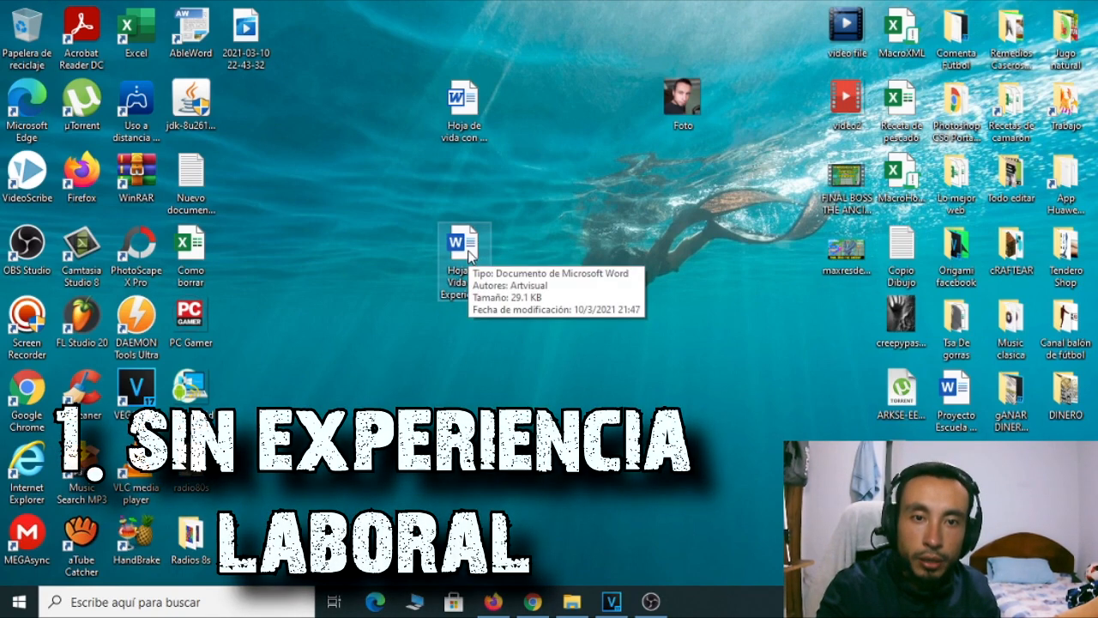
drag(468, 248, 578, 105)
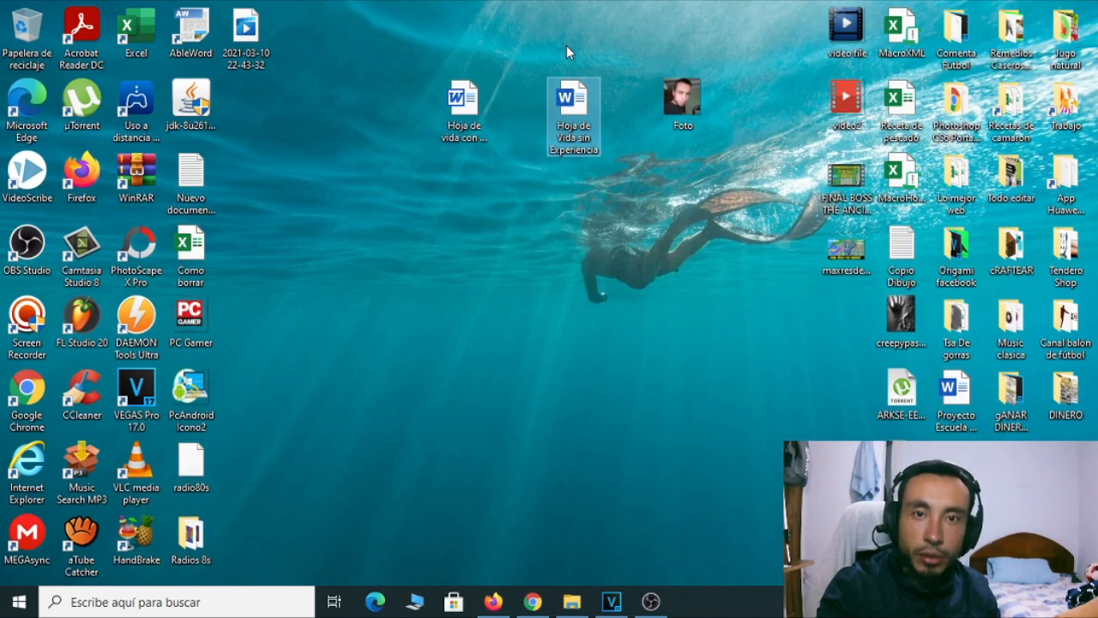
Open 'Hoja de Vida sin Experiencia' and replace the 'Tu nombre y apellidos' heading with the user's full name
double_click(576, 101)
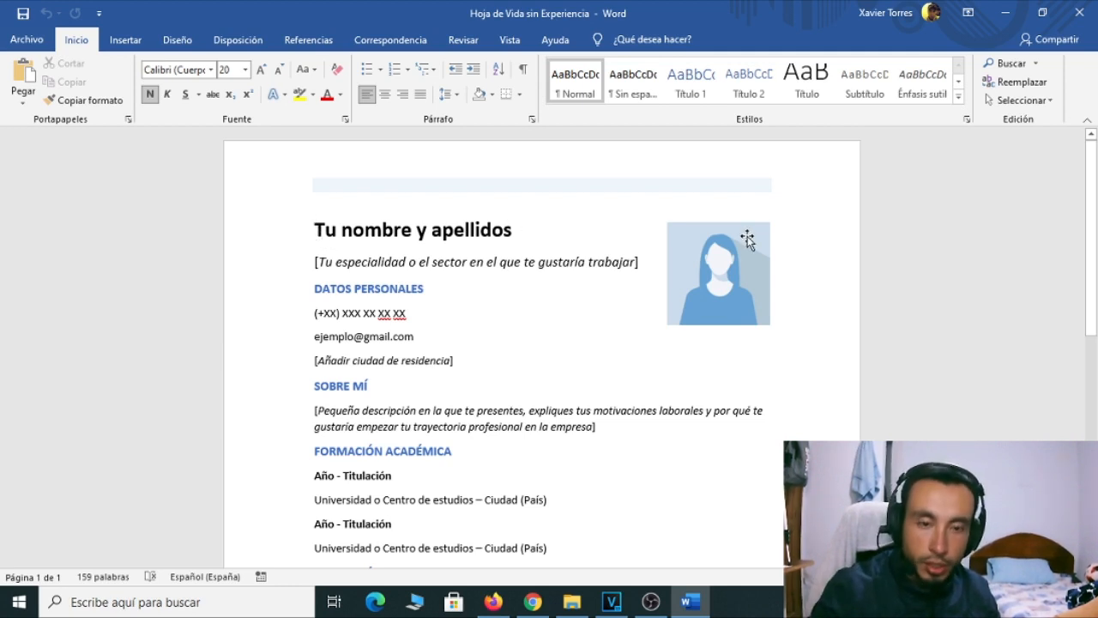
key(Delete)
key(Delete)
key(Delete)
key(Delete)
key(Delete)
key(Delete)
key(Delete)
key(Delete)
key(Delete)
key(Delete)
key(Delete)
key(Delete)
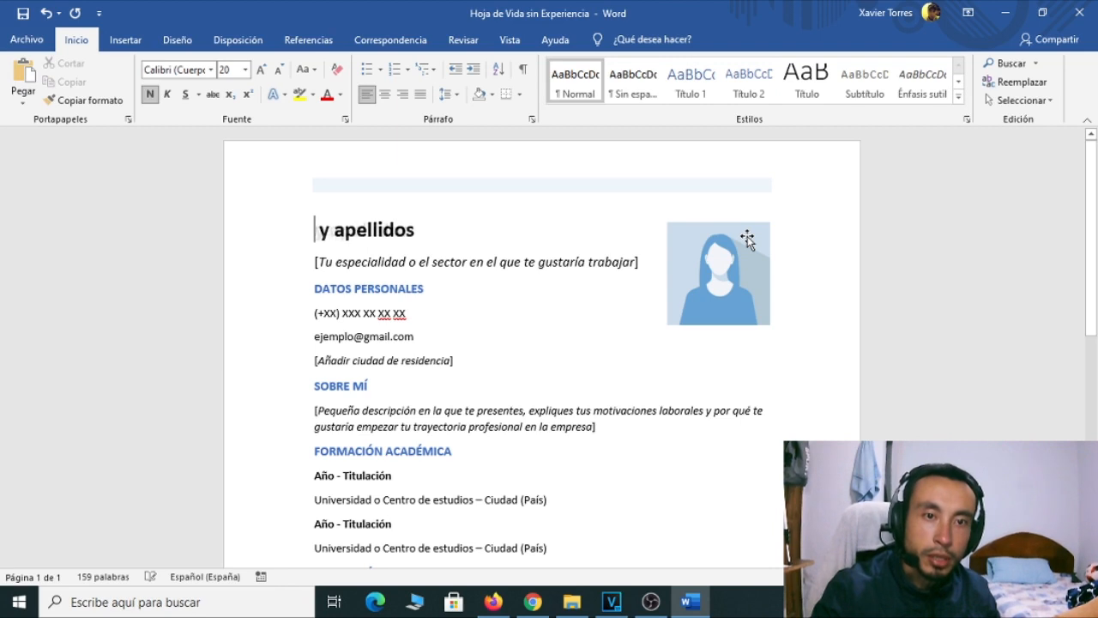
key(Delete)
key(Delete)
key(Delete)
key(Delete)
key(Delete)
key(Delete)
key(Delete)
key(Delete)
key(Delete)
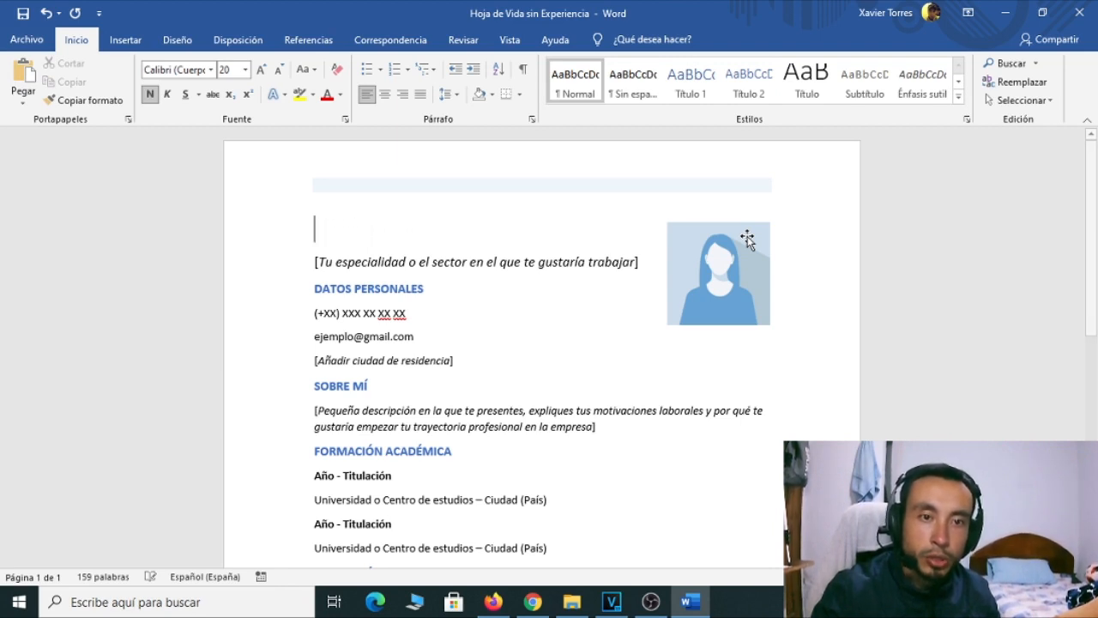
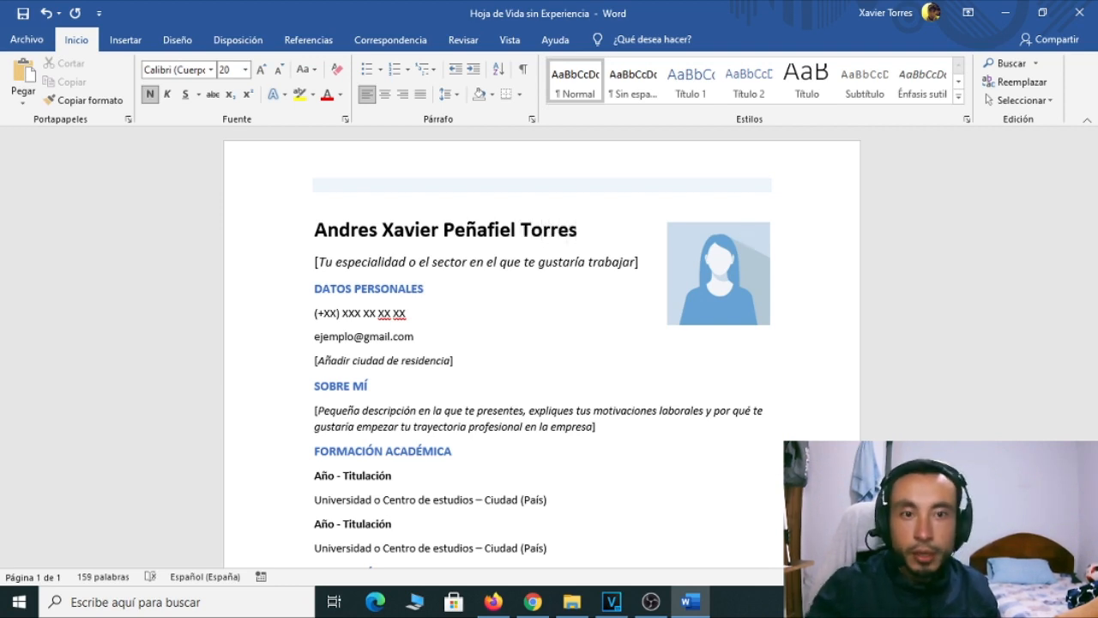
click(730, 273)
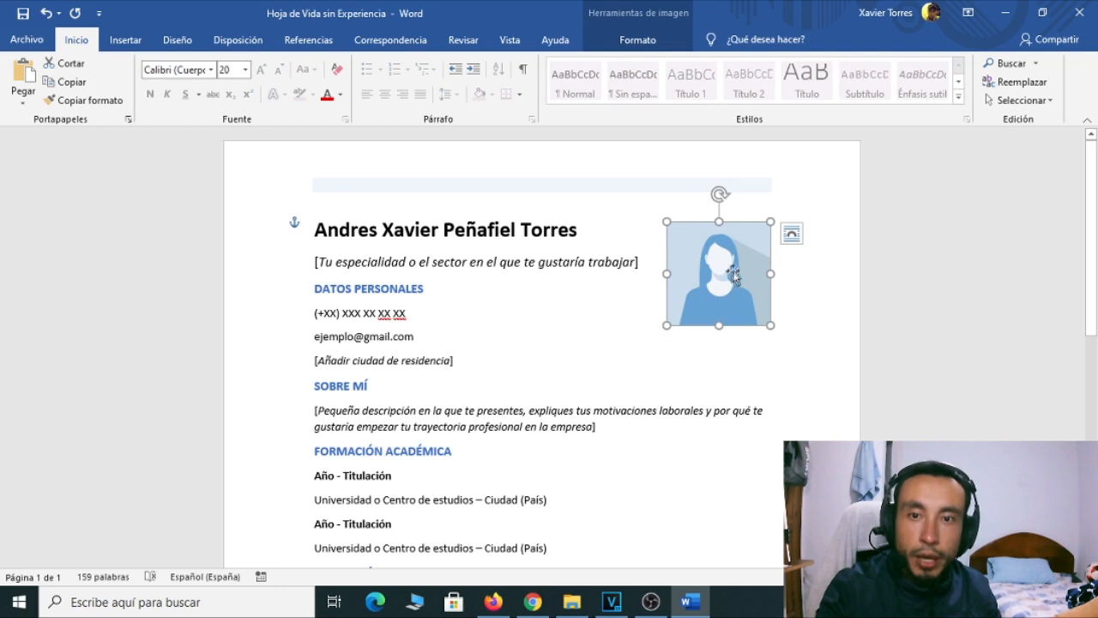
click(810, 283)
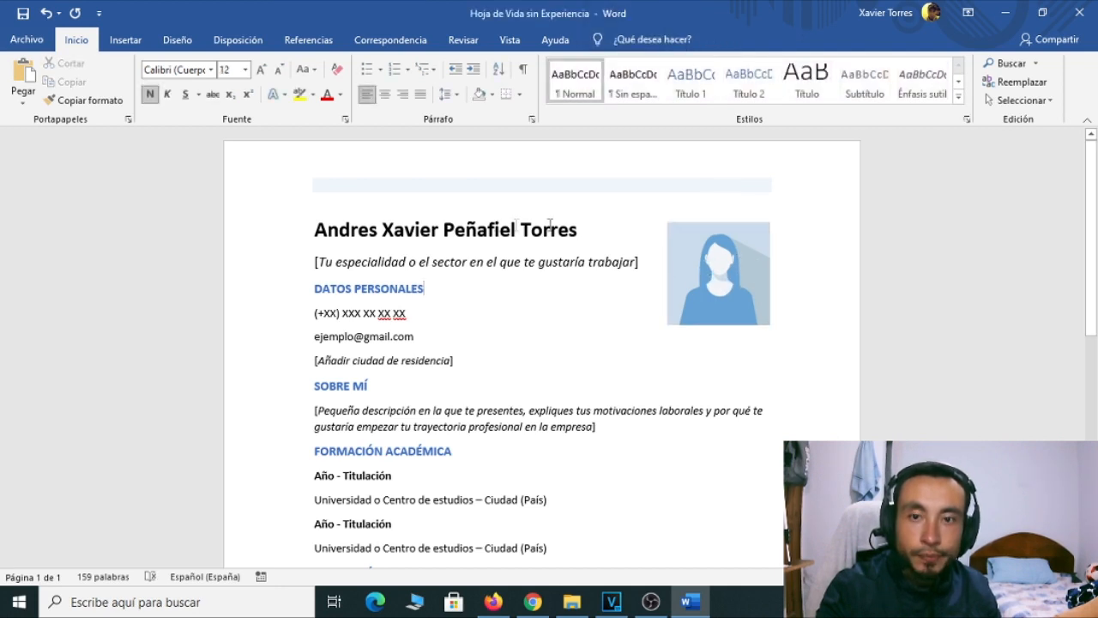
Move the Foto icon below the CV files on the desktop, then return to Word's placeholder picture
click(1005, 13)
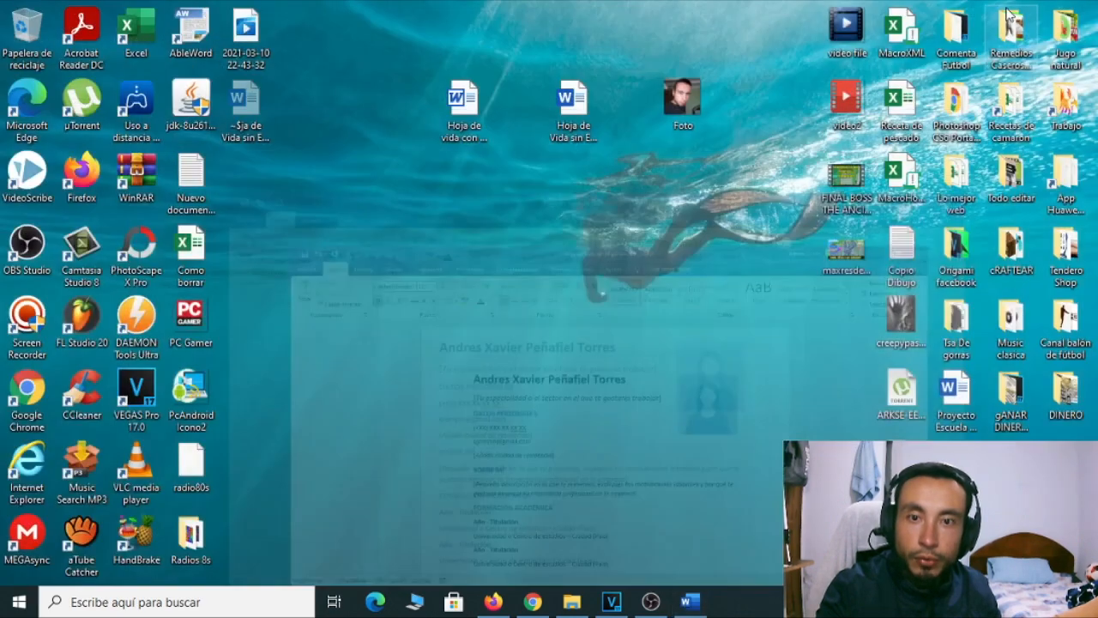
drag(598, 186, 479, 215)
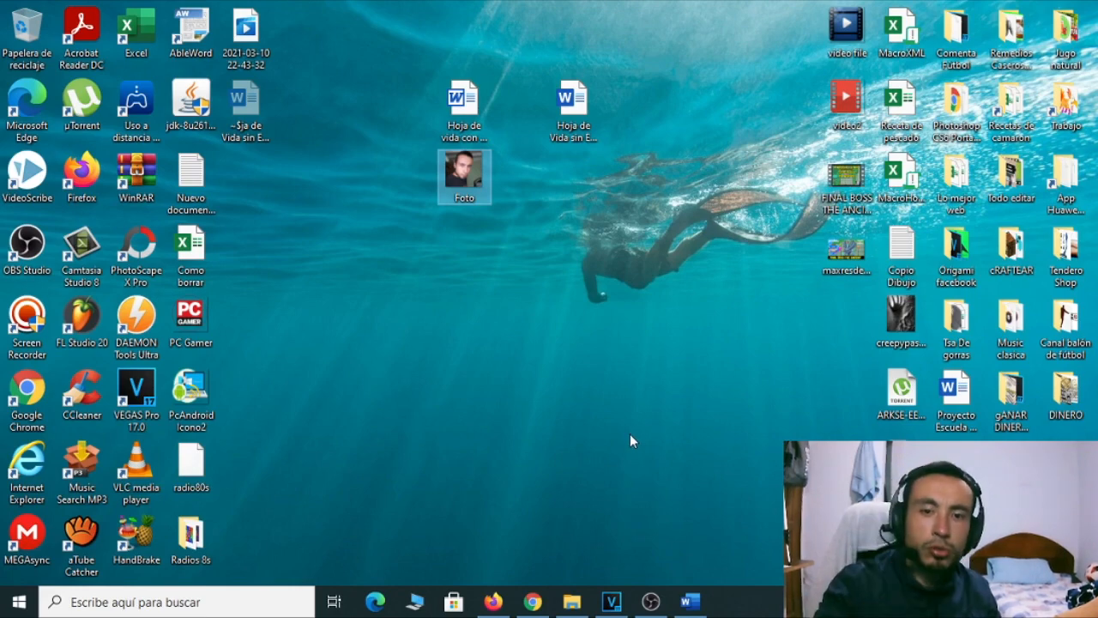
click(691, 601)
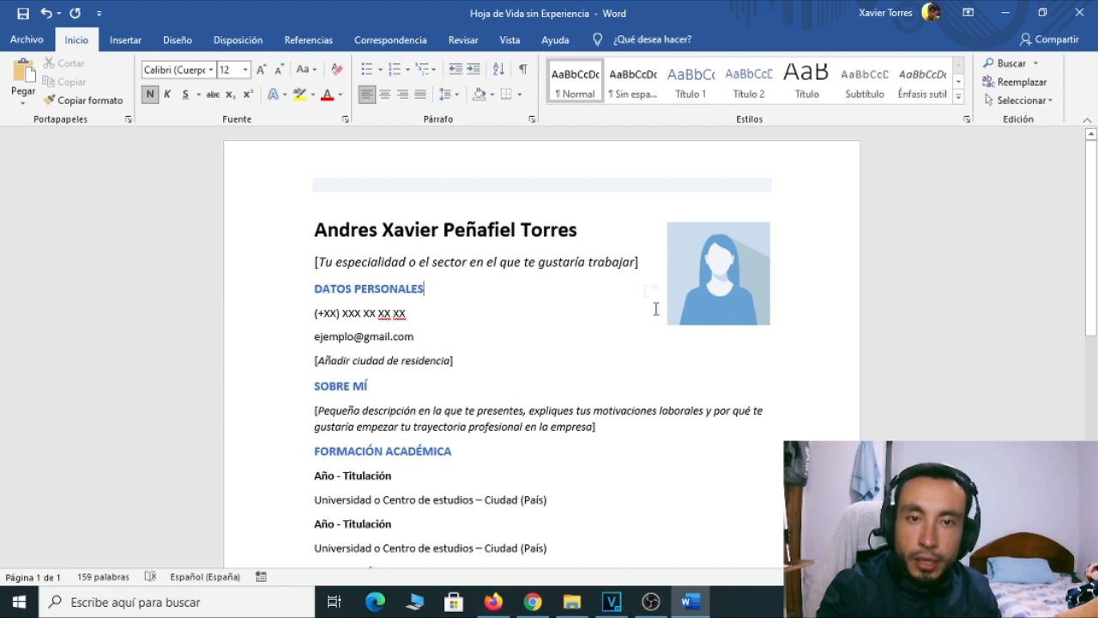
click(709, 260)
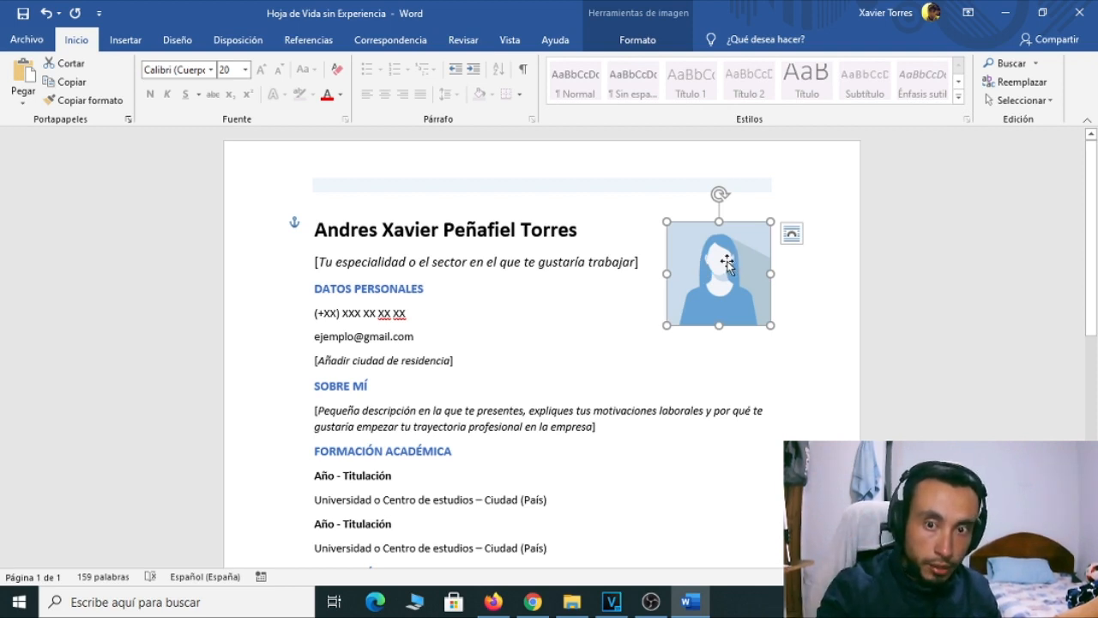
Insert the Foto image from Escritorio via Insertar > Imágenes > Este dispositivo
click(129, 42)
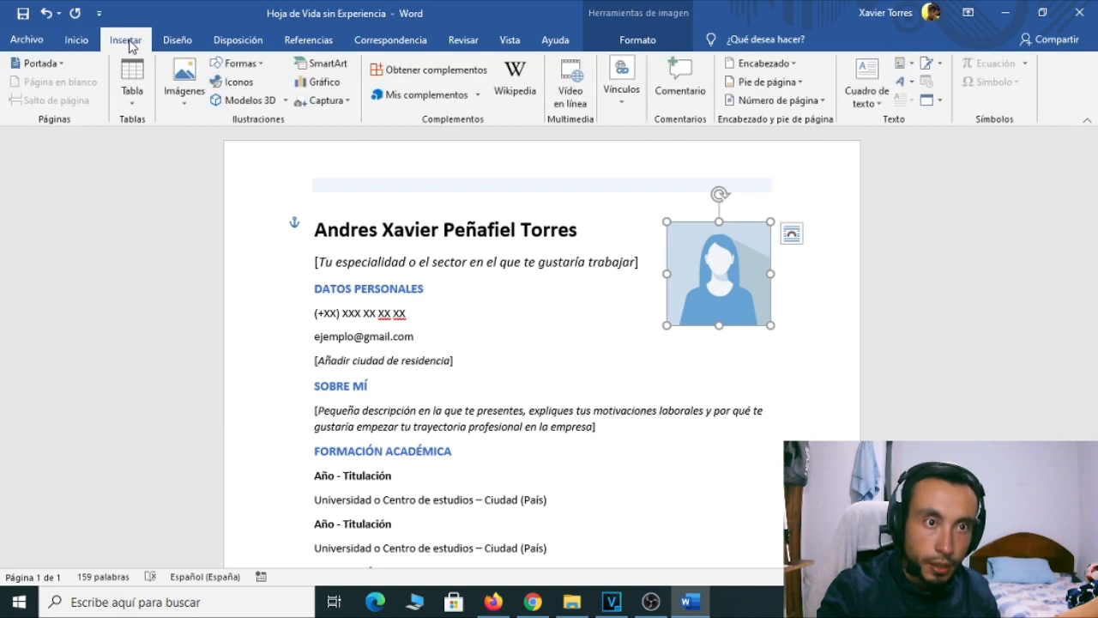
click(184, 86)
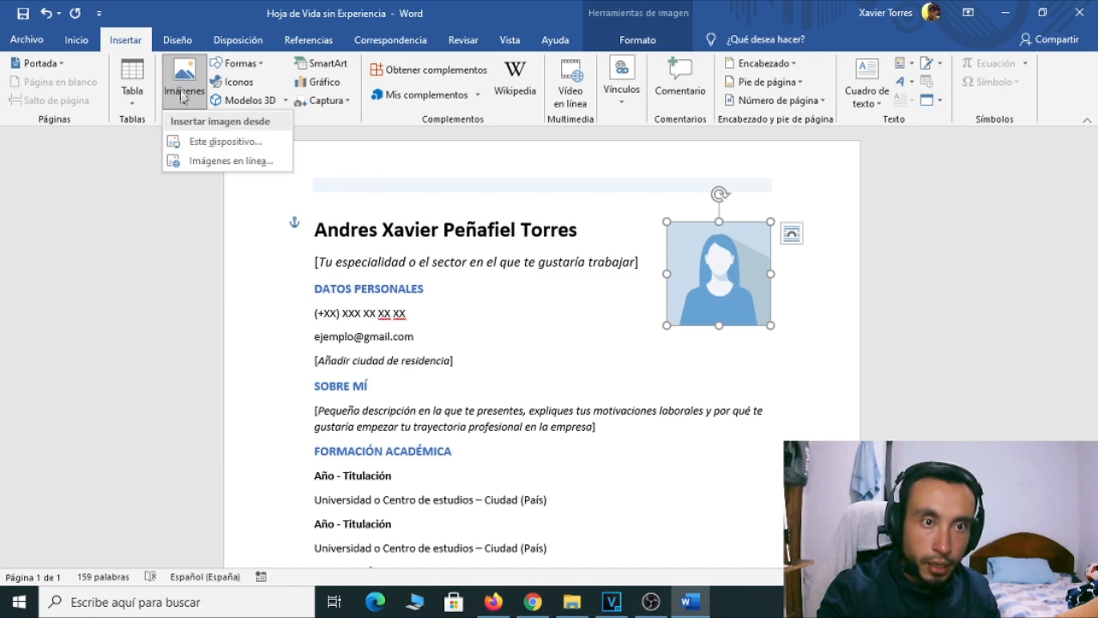
click(211, 146)
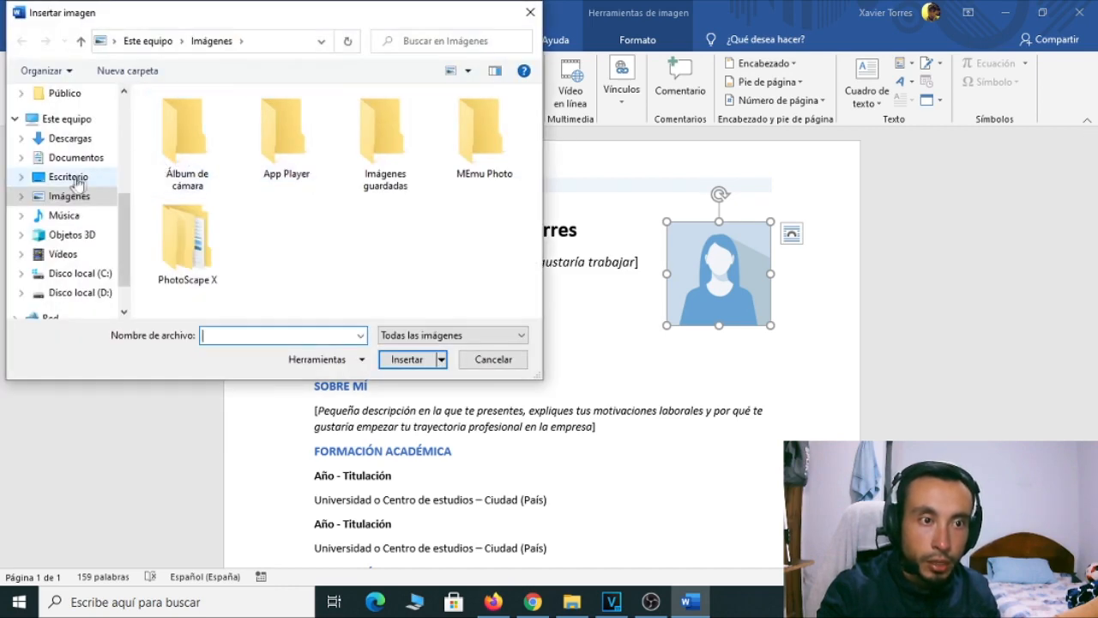
click(69, 178)
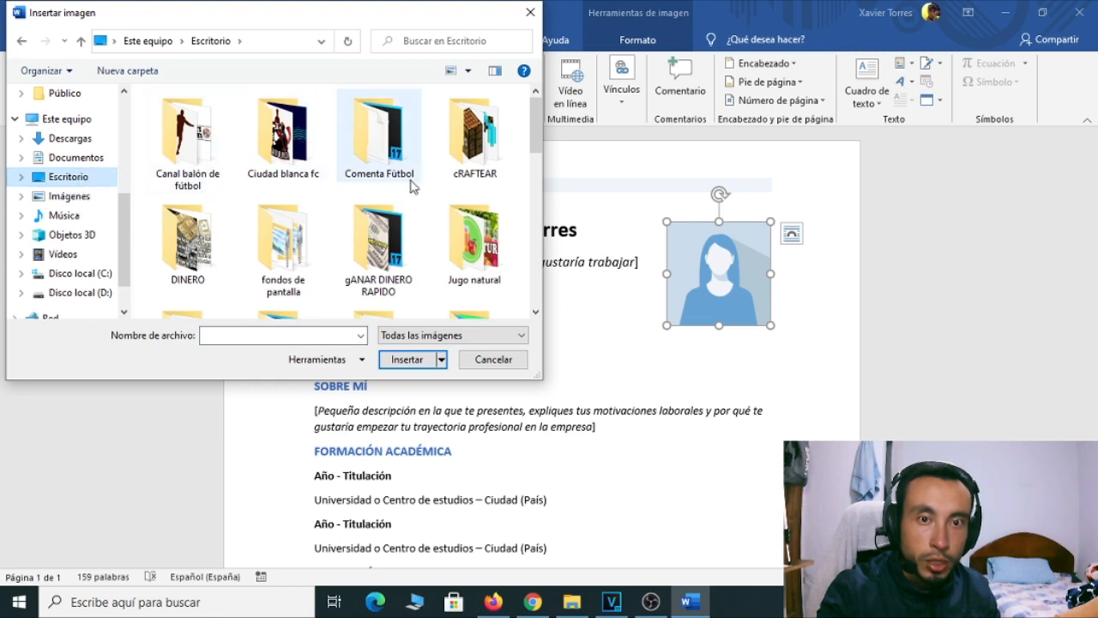
scroll(412, 185, down, 3)
scroll(411, 185, down, 3)
click(476, 245)
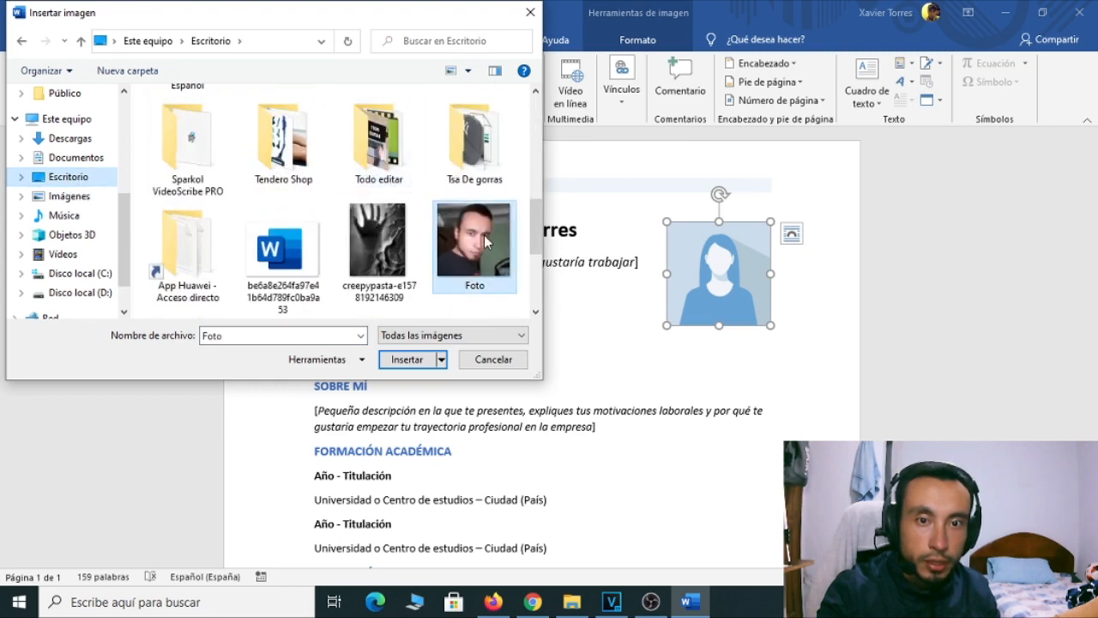
click(408, 360)
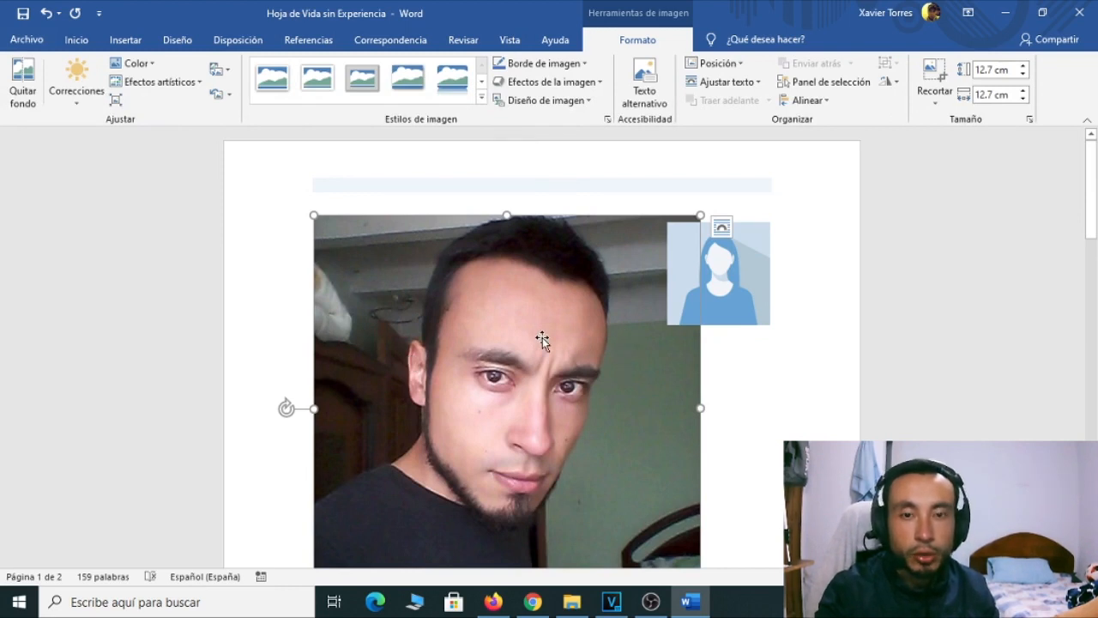
Set the photo's wrapping to Transparente, shrink it, and place it over the top-right placeholder silhouette
scroll(567, 331, down, 2)
scroll(576, 337, up, 1)
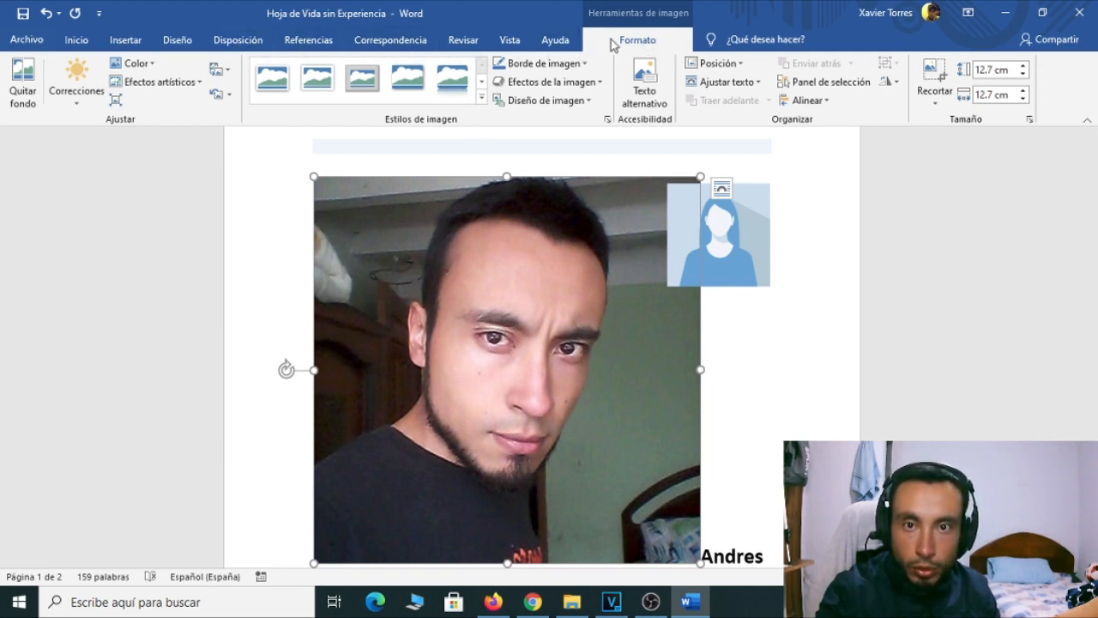
click(726, 82)
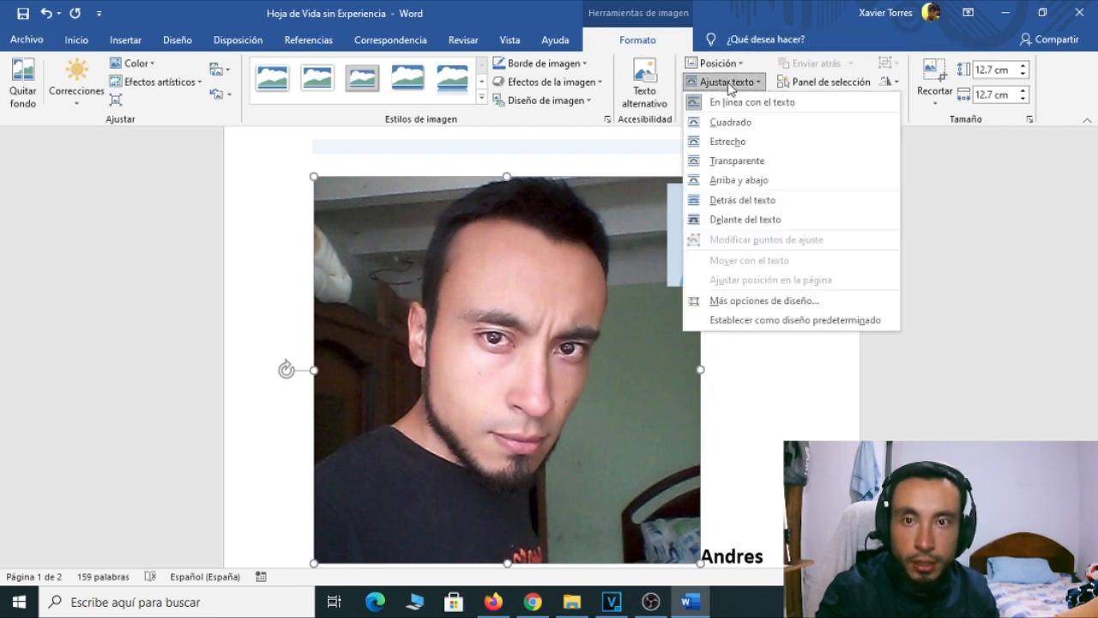
click(722, 163)
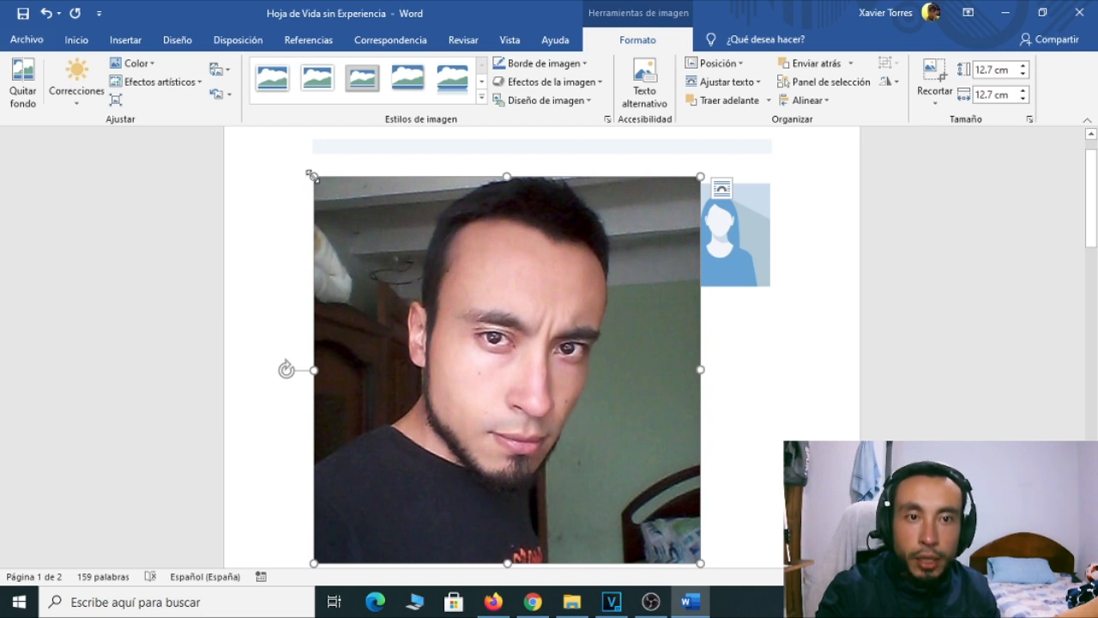
drag(311, 175, 600, 464)
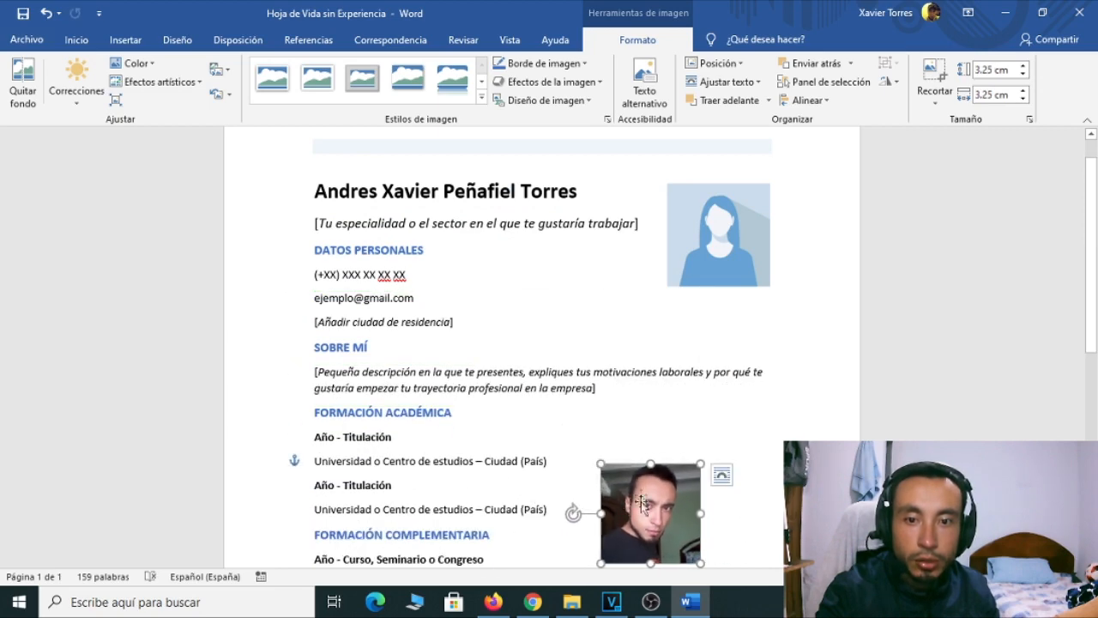
drag(648, 501, 719, 219)
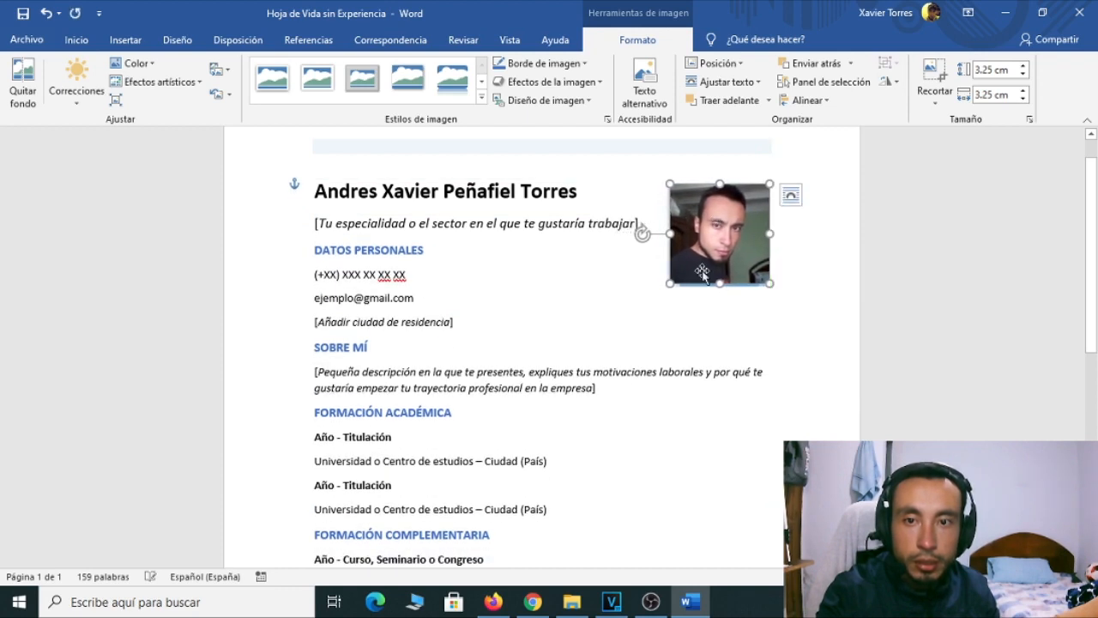
drag(670, 283, 663, 293)
click(695, 354)
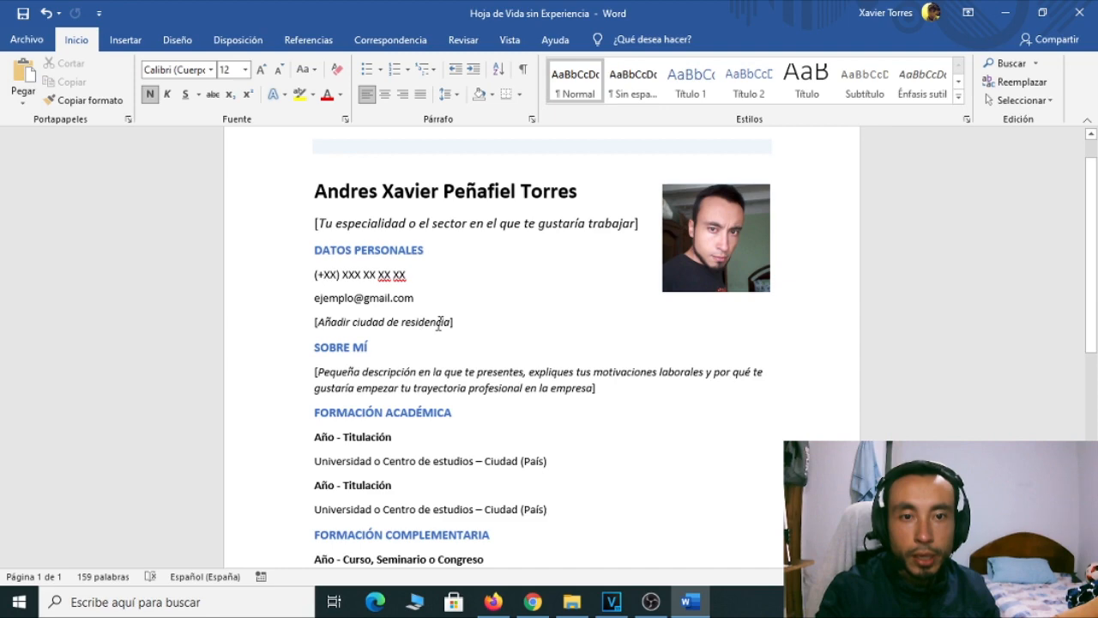
scroll(378, 309, down, 2)
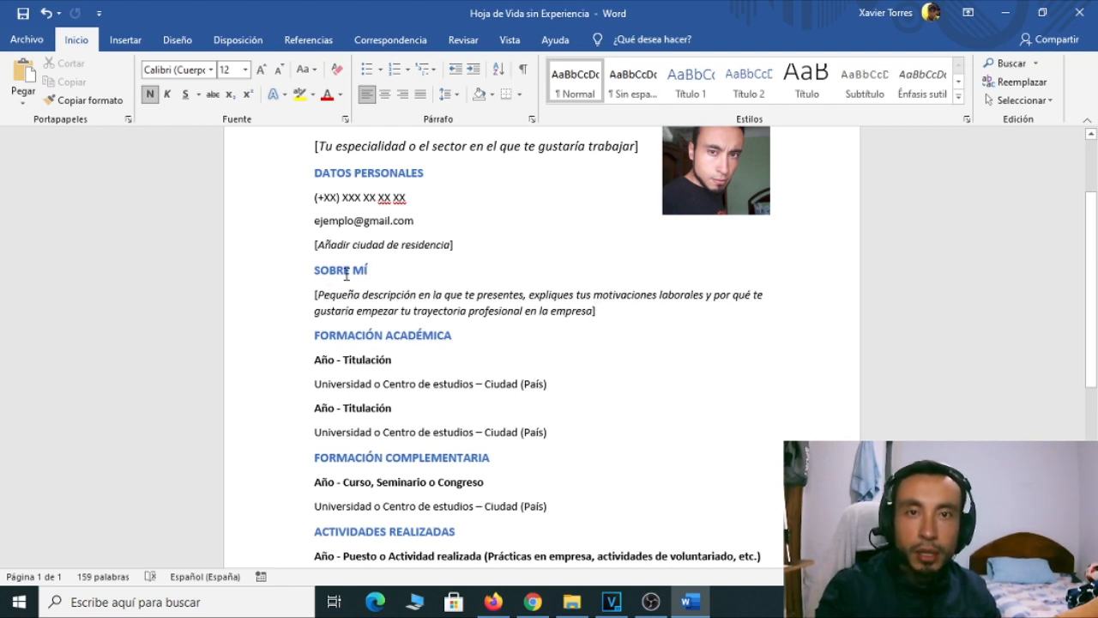
scroll(367, 314, down, 2)
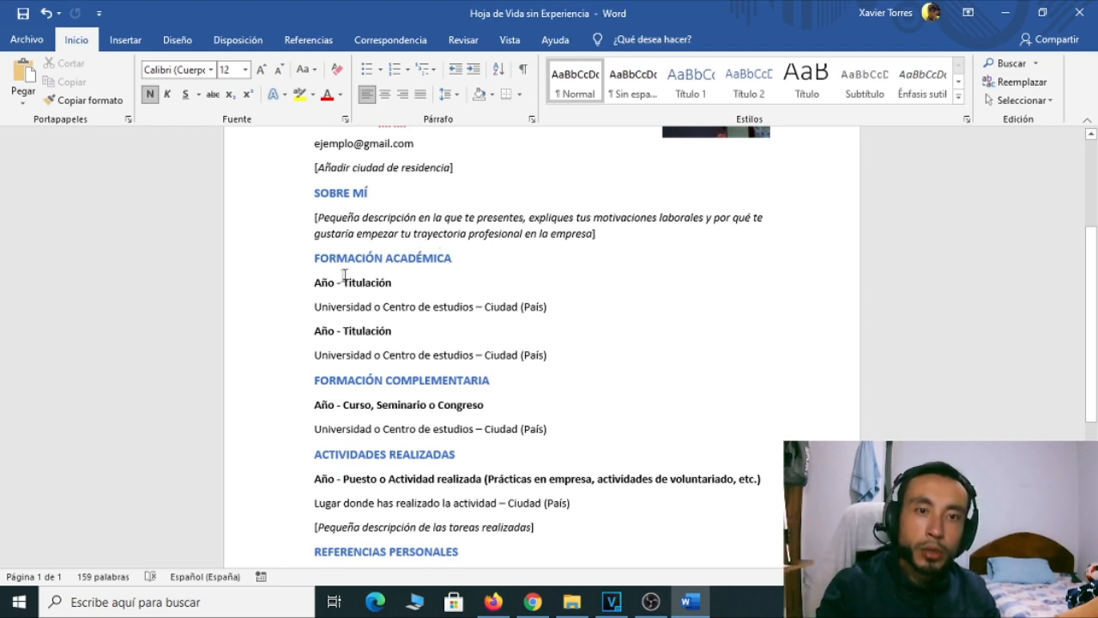
Replace the first entry's Año and Titulación with '2010' and 'Ing Electrico'
drag(337, 283, 314, 283)
text(2010)
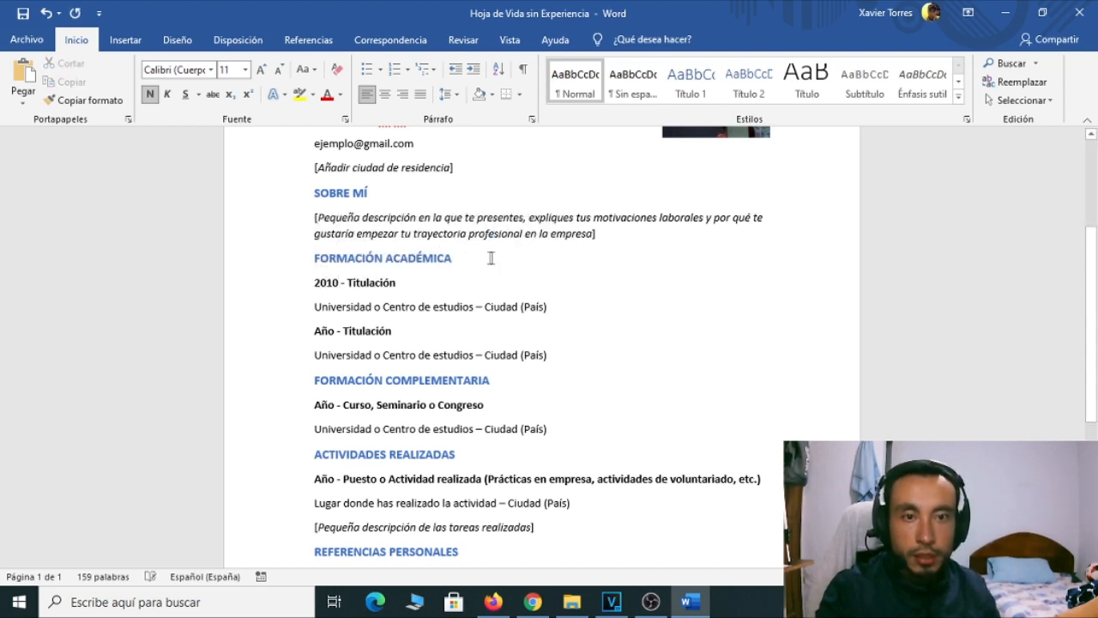
drag(395, 282, 348, 279)
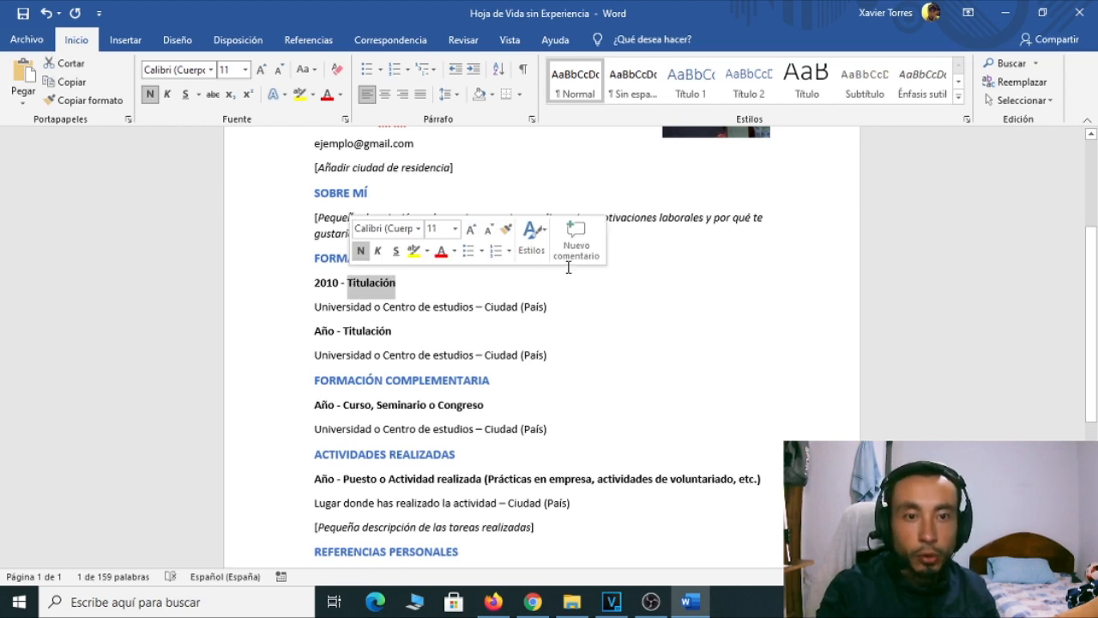
text(Ing Elwe)
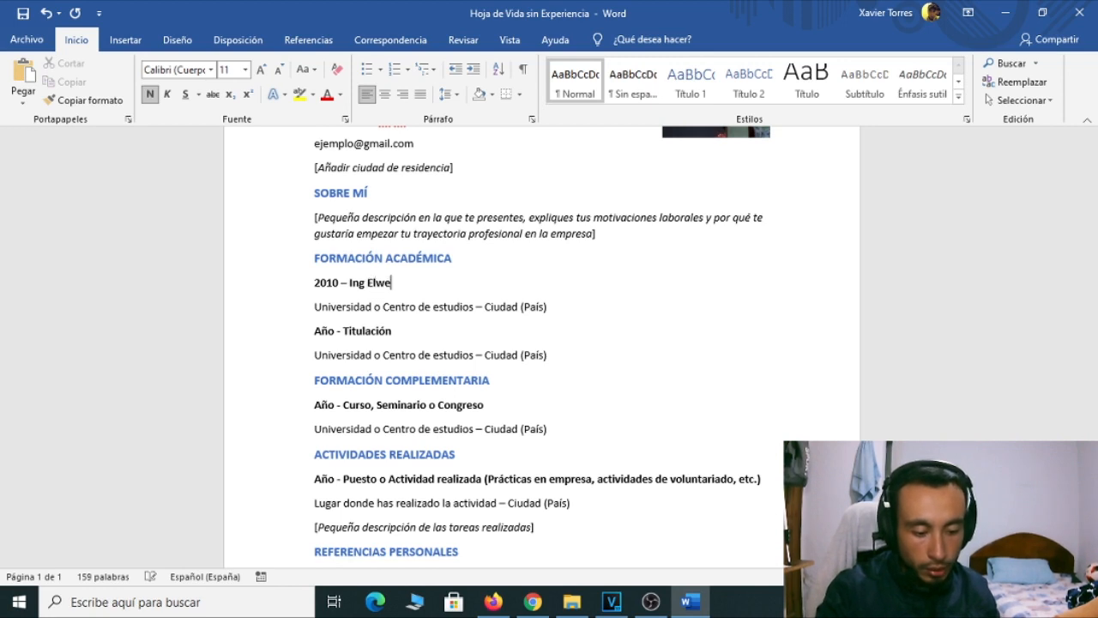
key(BackSpace)
key(BackSpace)
text(ectrico)
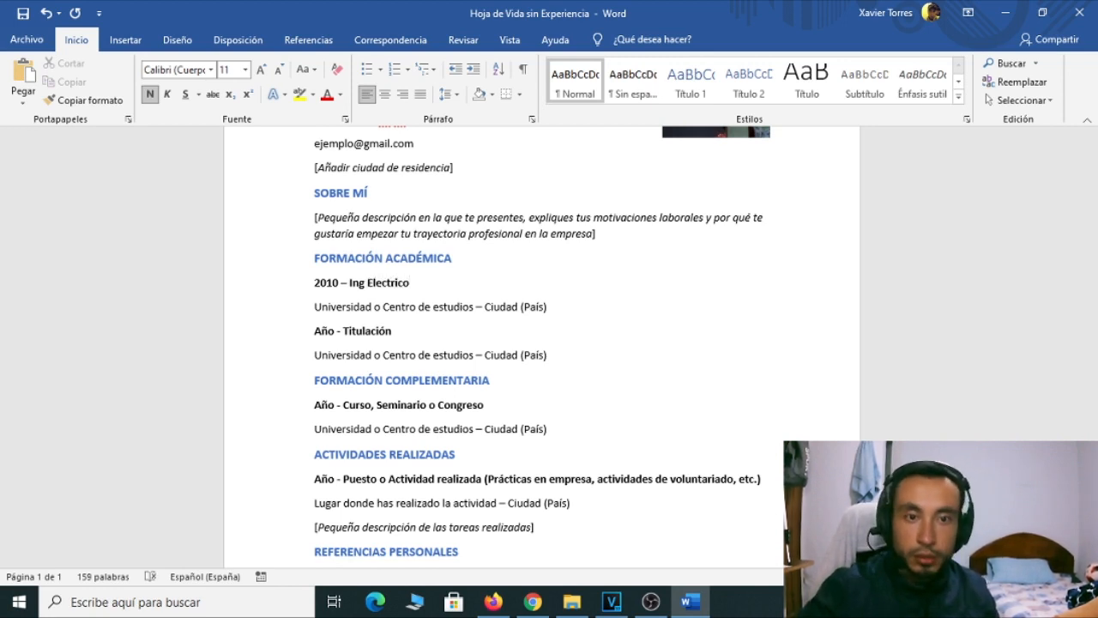
Fill in the institution as 'Tecnica del Norte', city 'Ibarra' and country Ecuador
drag(315, 307, 379, 315)
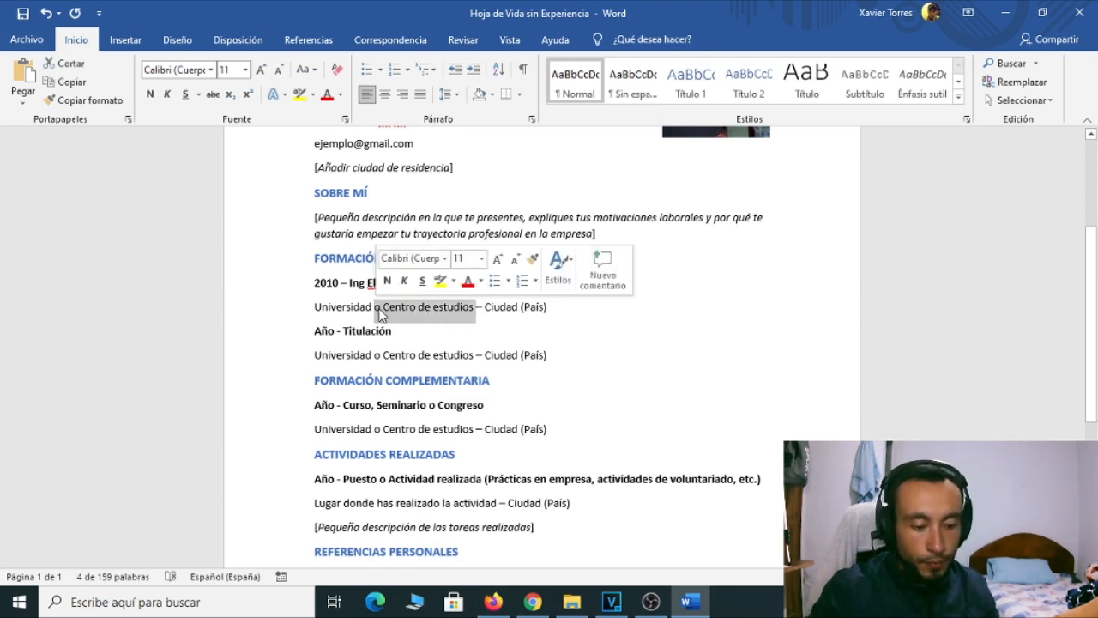
text(Tecnica del Noe)
key(BackSpace)
text(rte)
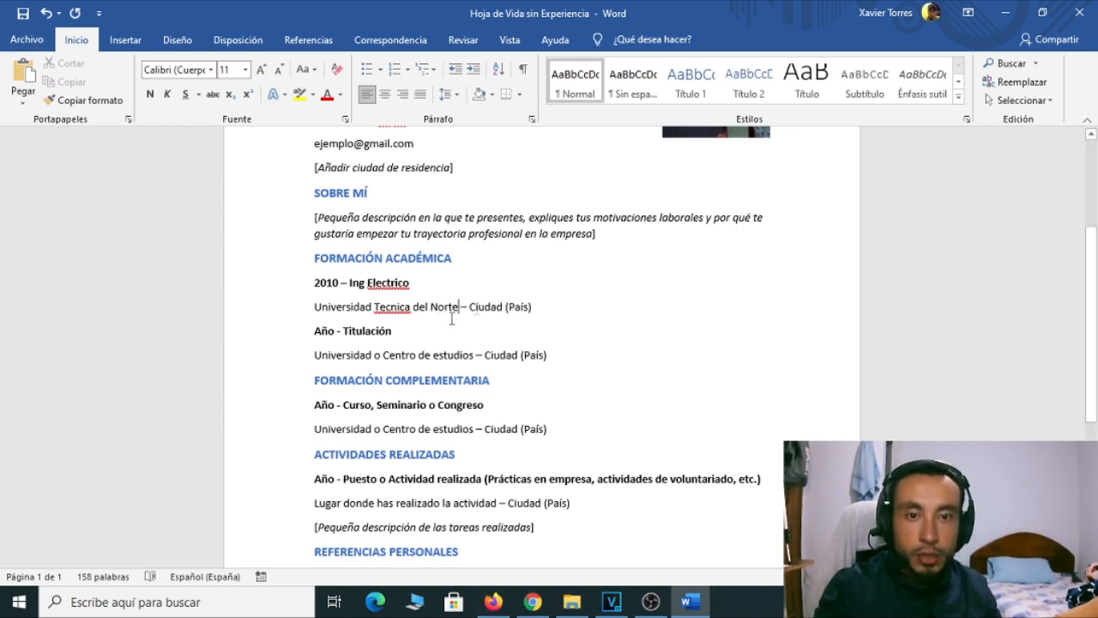
drag(471, 307, 505, 311)
text(Ibarra)
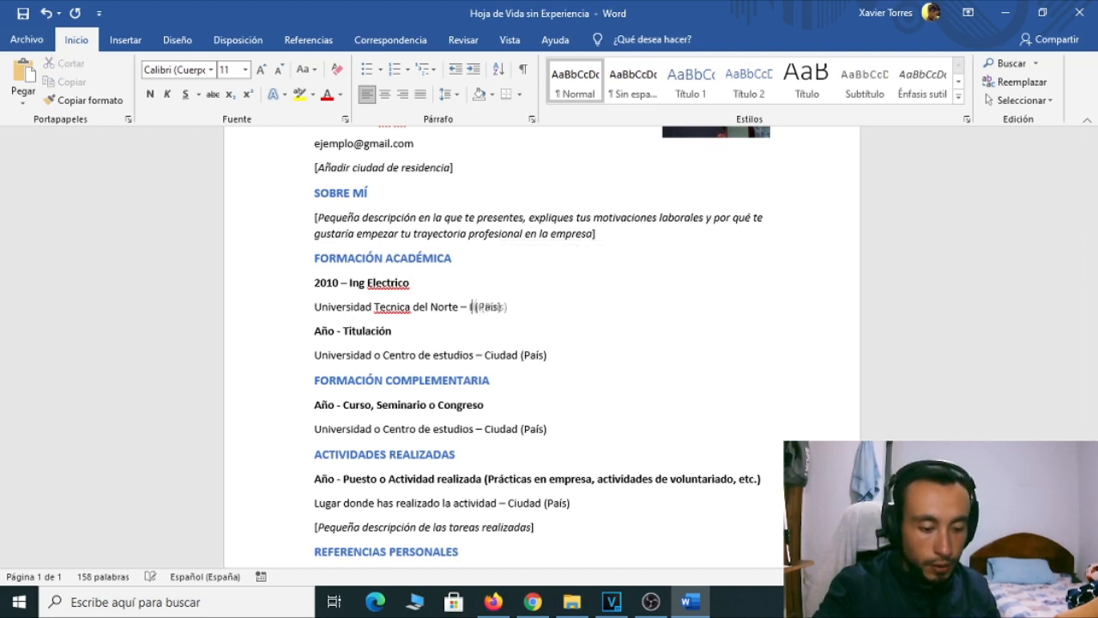
double_click(513, 306)
text(Ecaud)
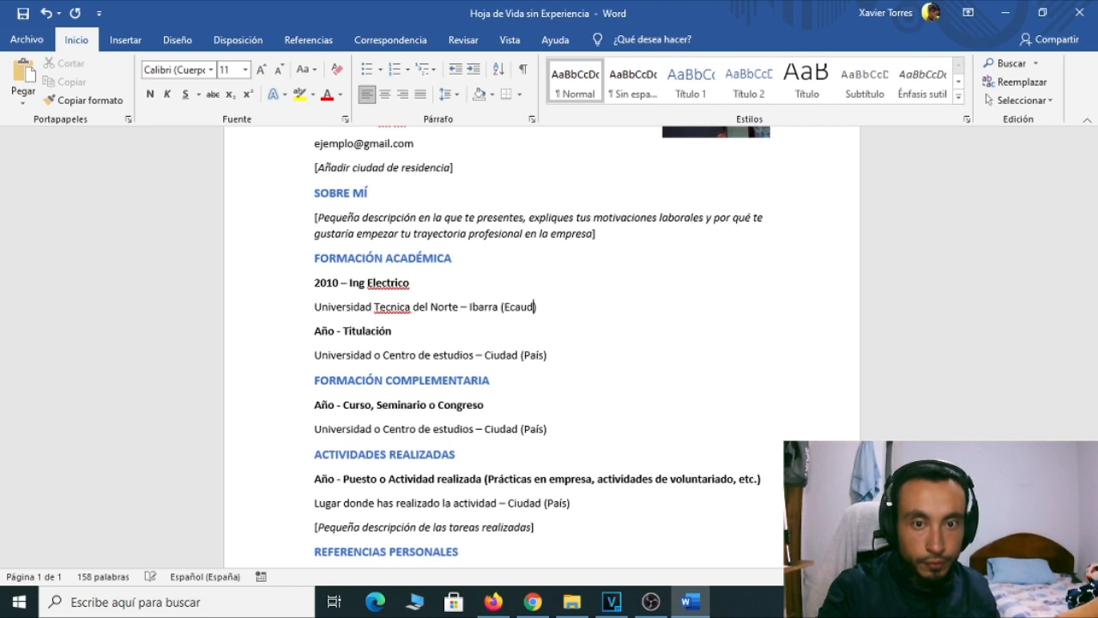
key(BackSpace)
key(BackSpace)
key(BackSpace)
text(cuador)
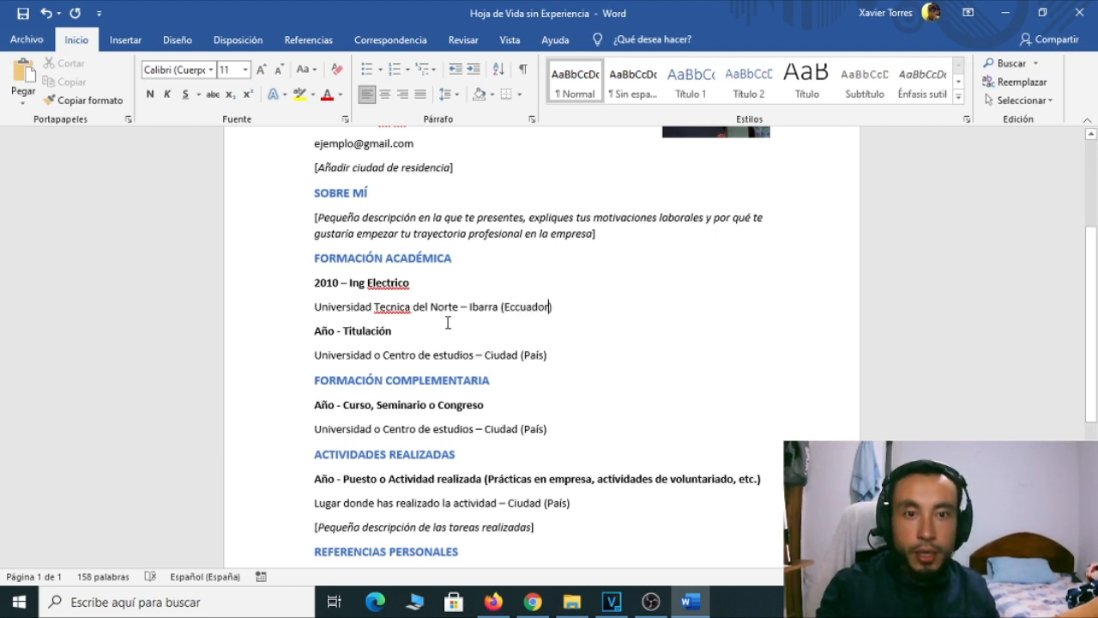
Fix spelling to 'Técnica' and 'Eléctrico' and remove the extra c from 'Eccuador'
right_click(403, 307)
click(361, 326)
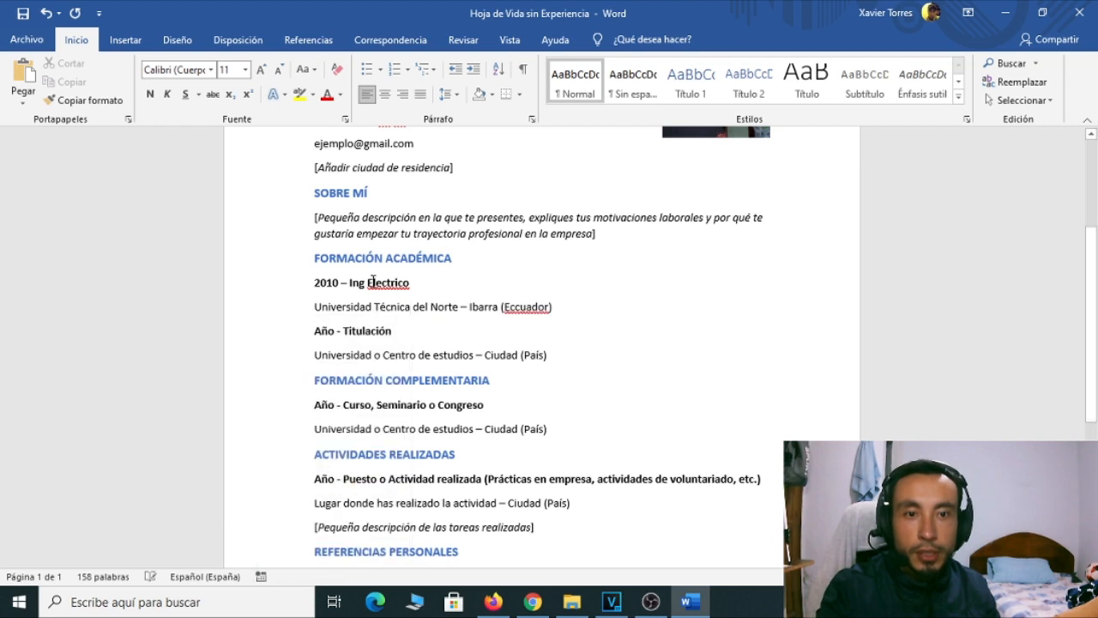
right_click(378, 285)
click(355, 301)
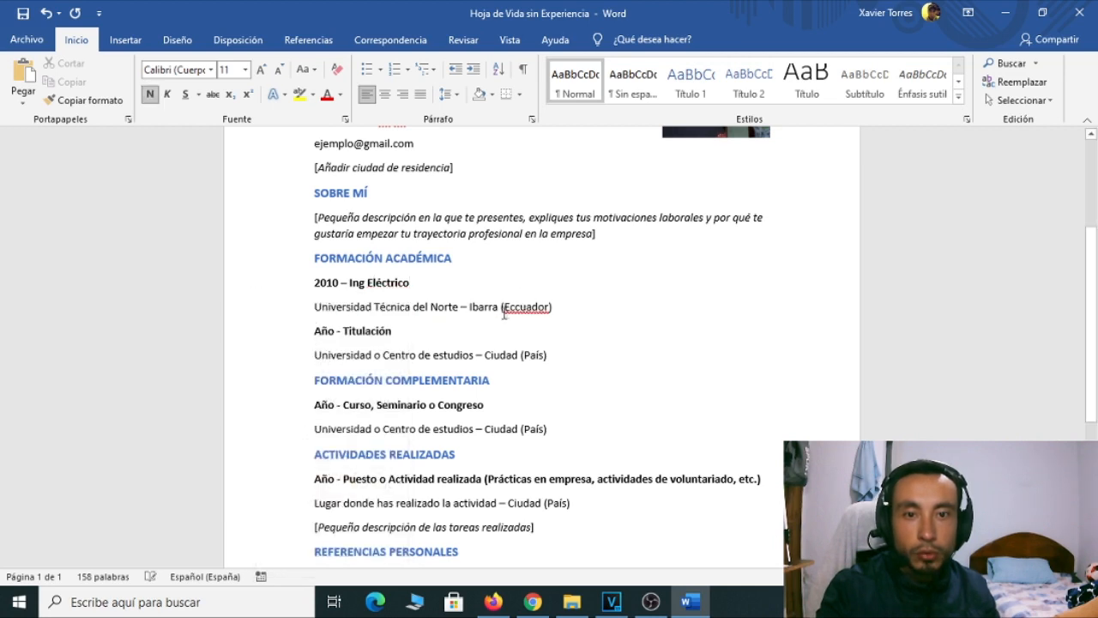
click(514, 307)
key(BackSpace)
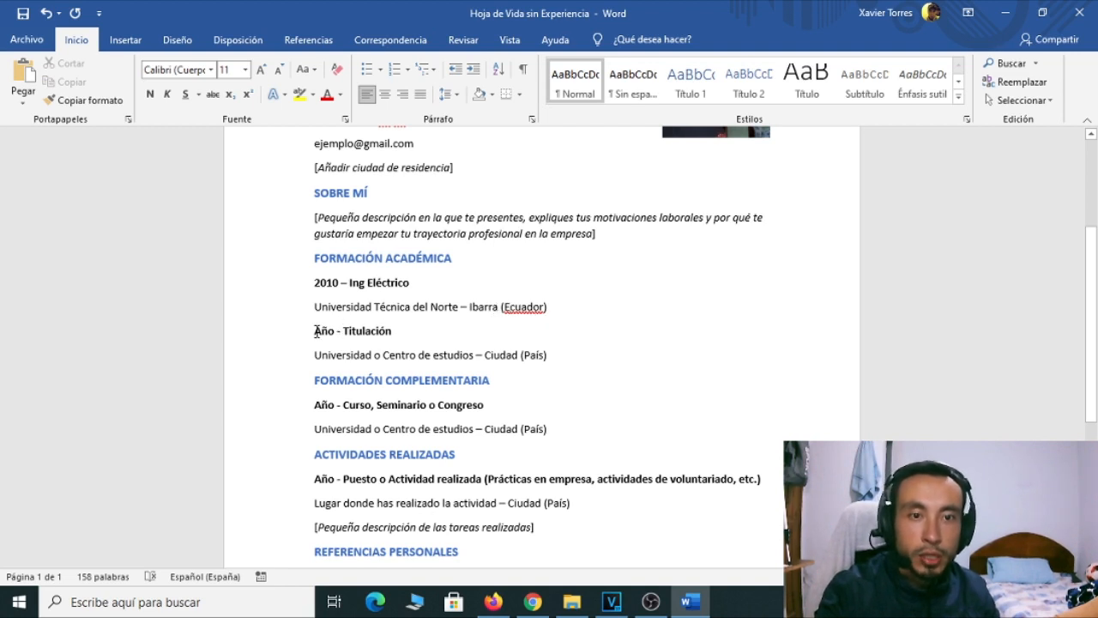
Delete the second Año - Titulación line and the university line beneath it
drag(316, 331, 415, 330)
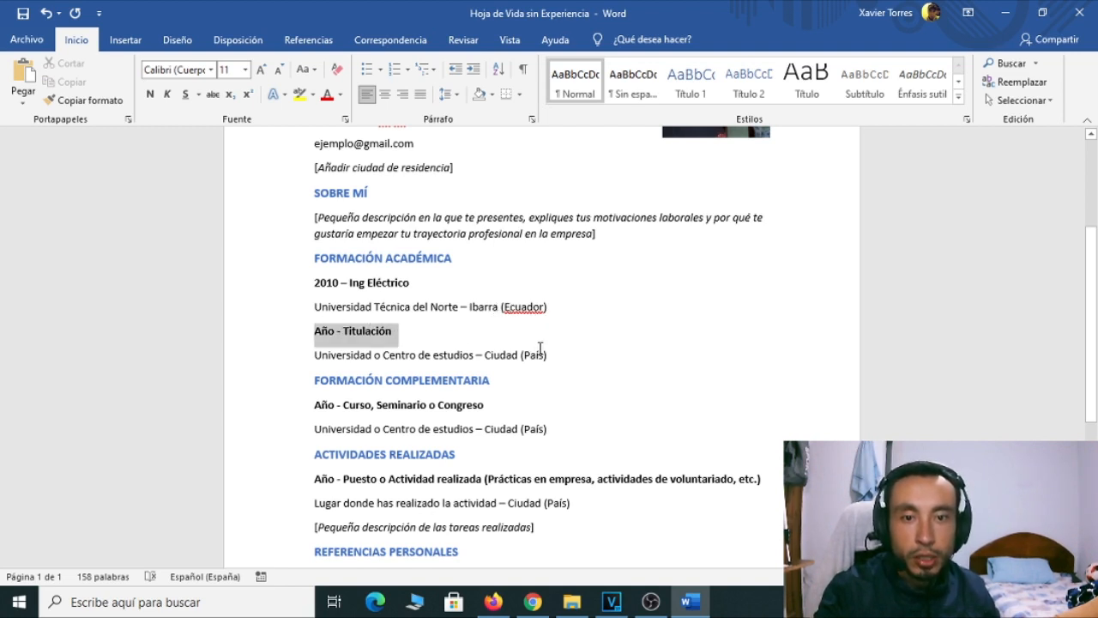
shift+click(556, 356)
key(Delete)
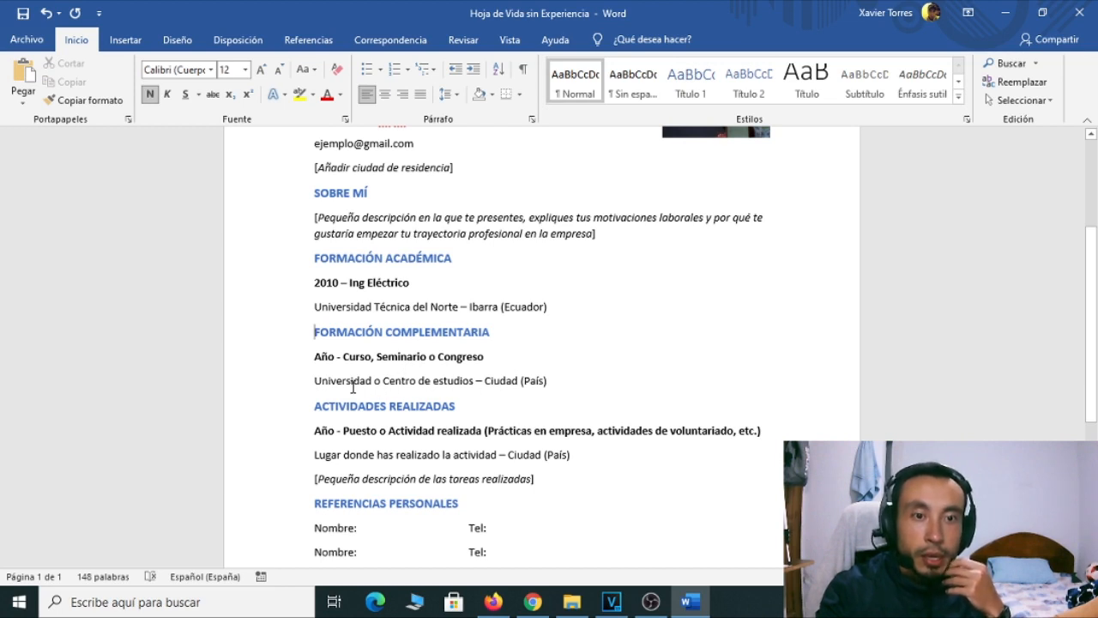
scroll(353, 387, down, 1)
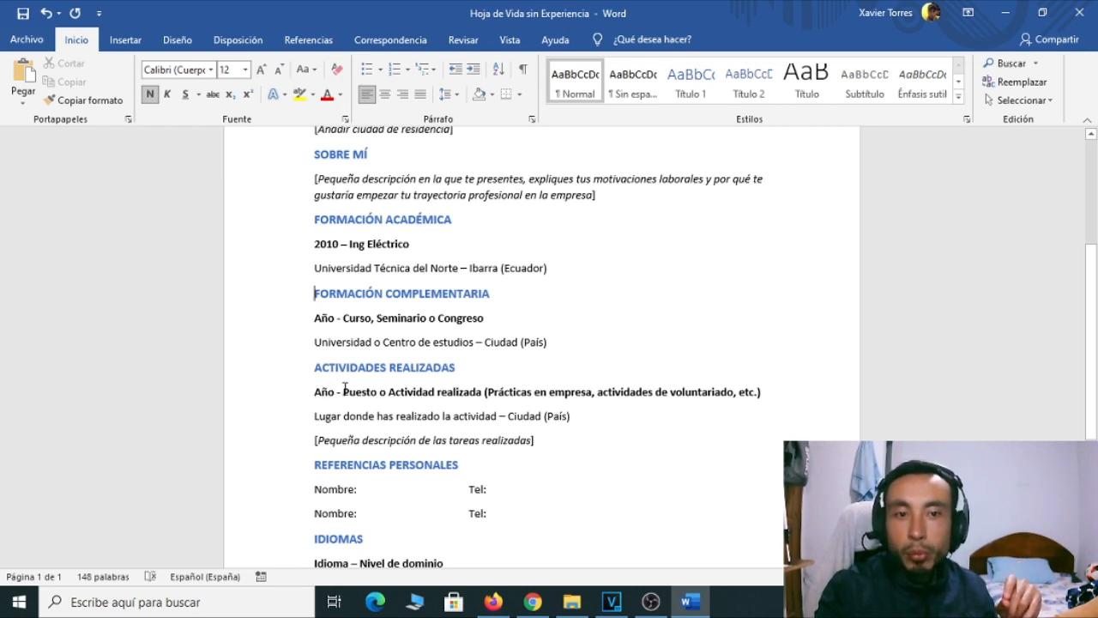
drag(334, 388, 314, 392)
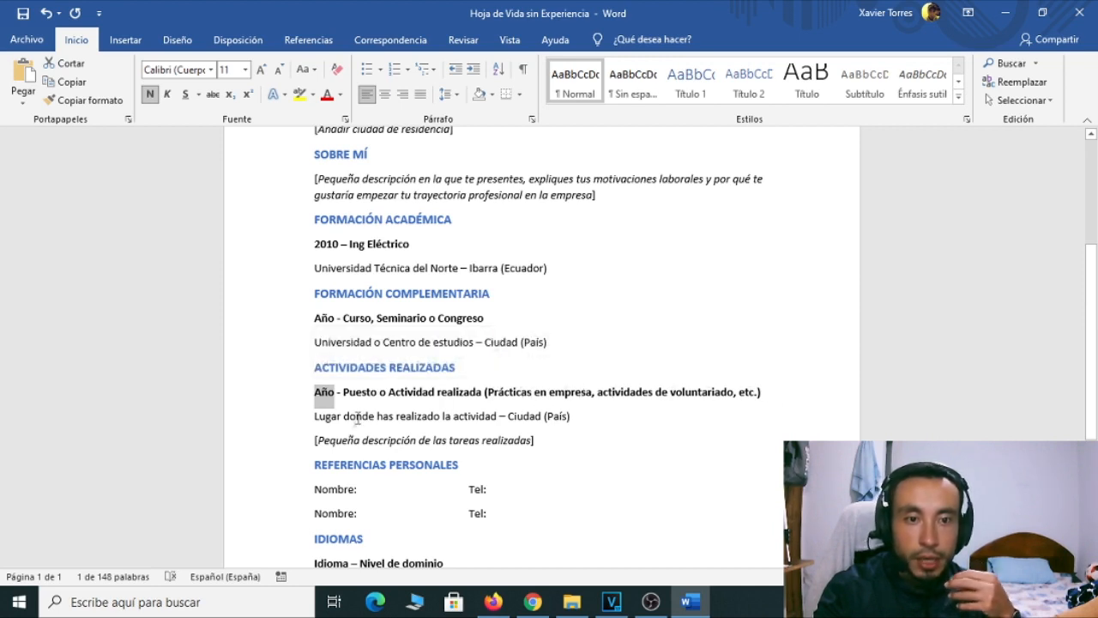
drag(316, 418, 497, 417)
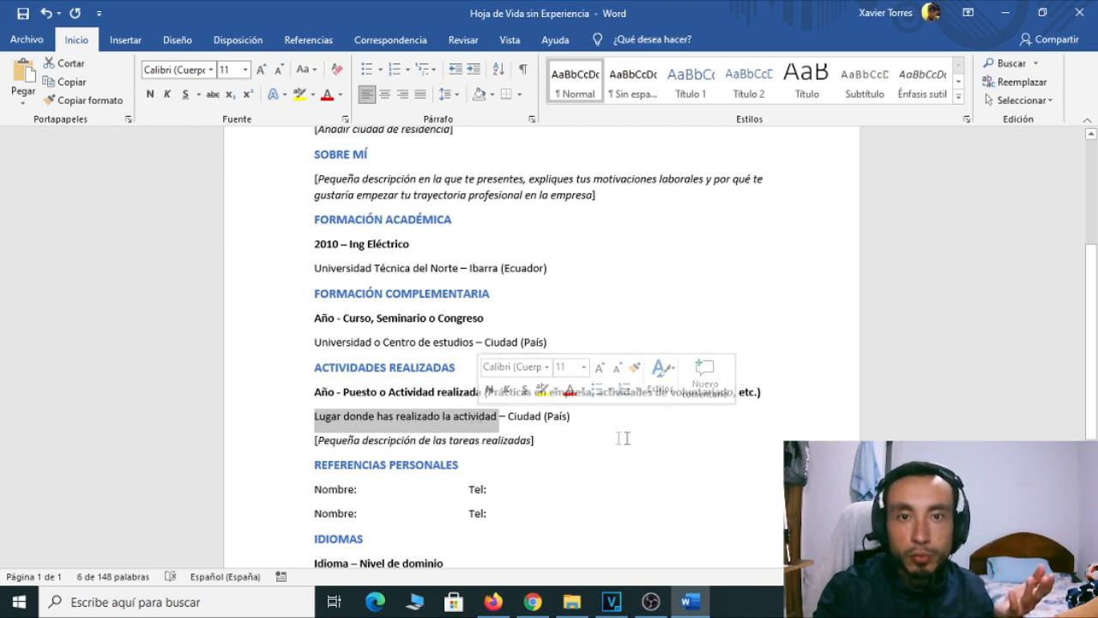
click(512, 421)
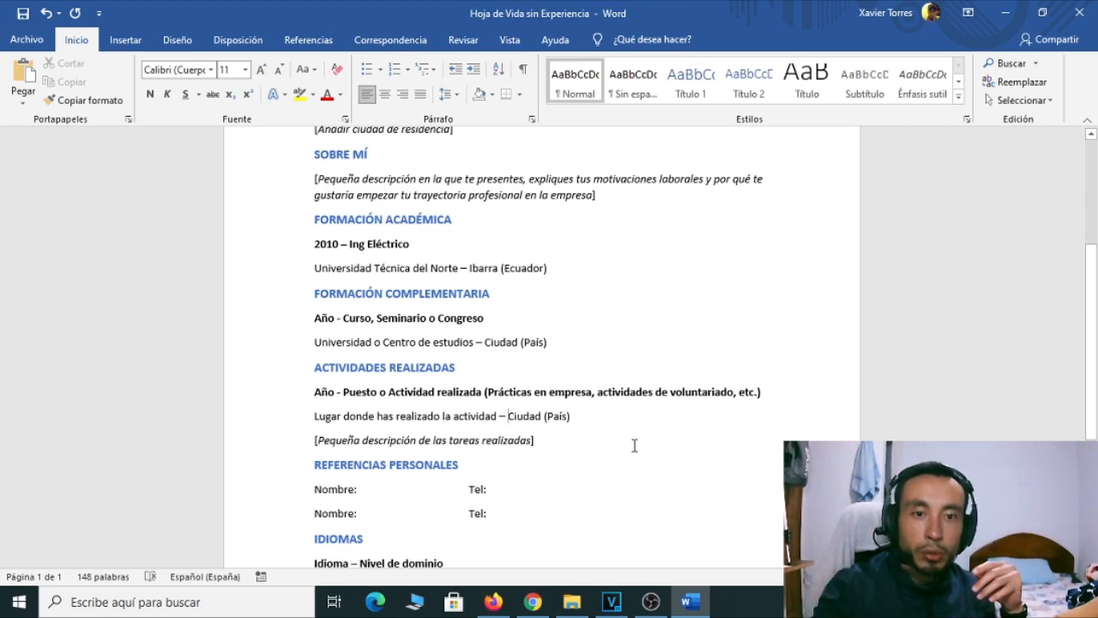
scroll(575, 448, down, 2)
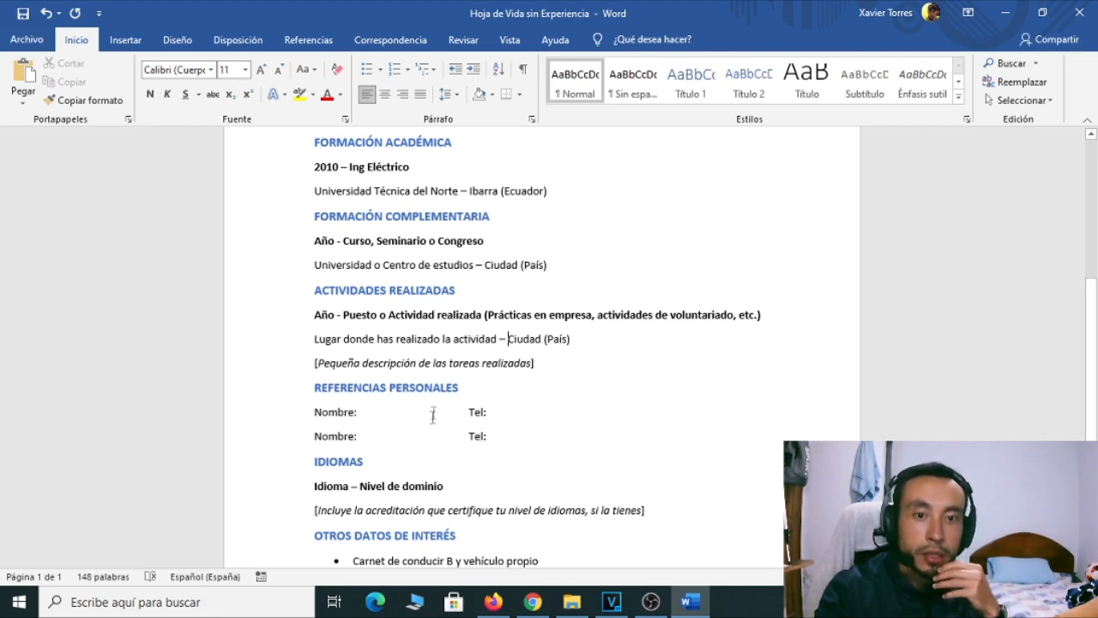
scroll(455, 412, down, 1)
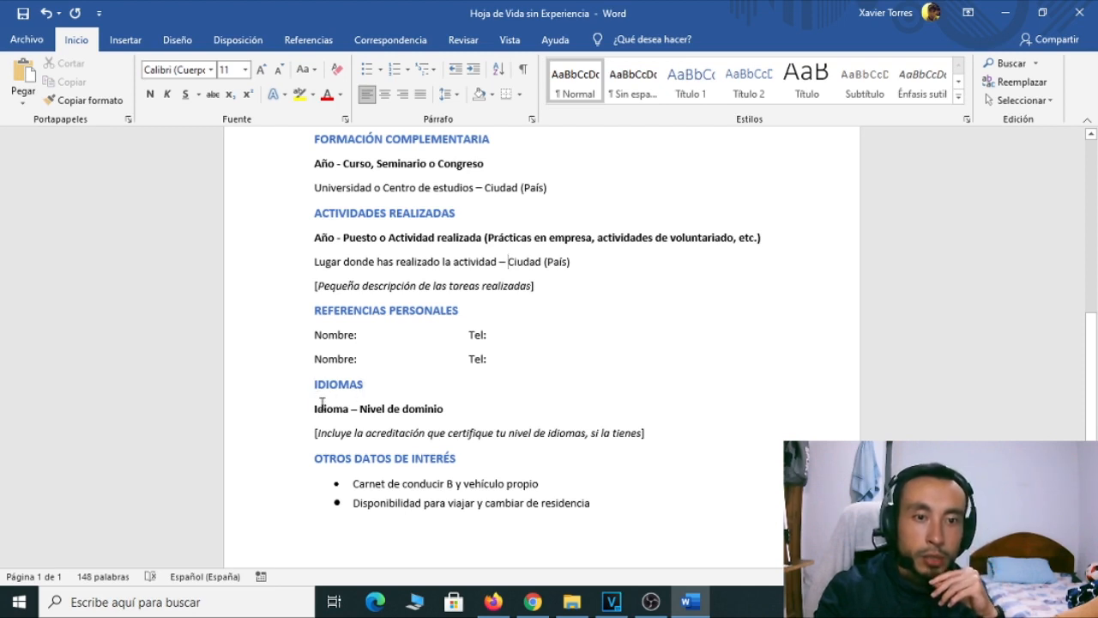
Change the language line to 'Ingles – Nivel de Basico' and delete the accreditation hint line
drag(350, 410, 313, 410)
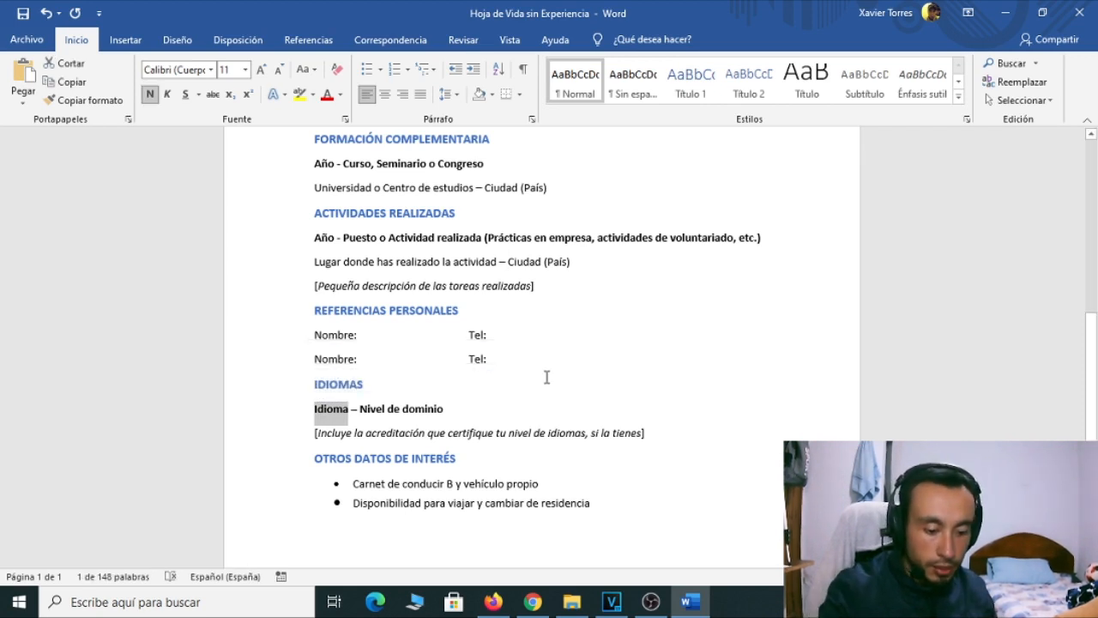
text(In)
text(gles)
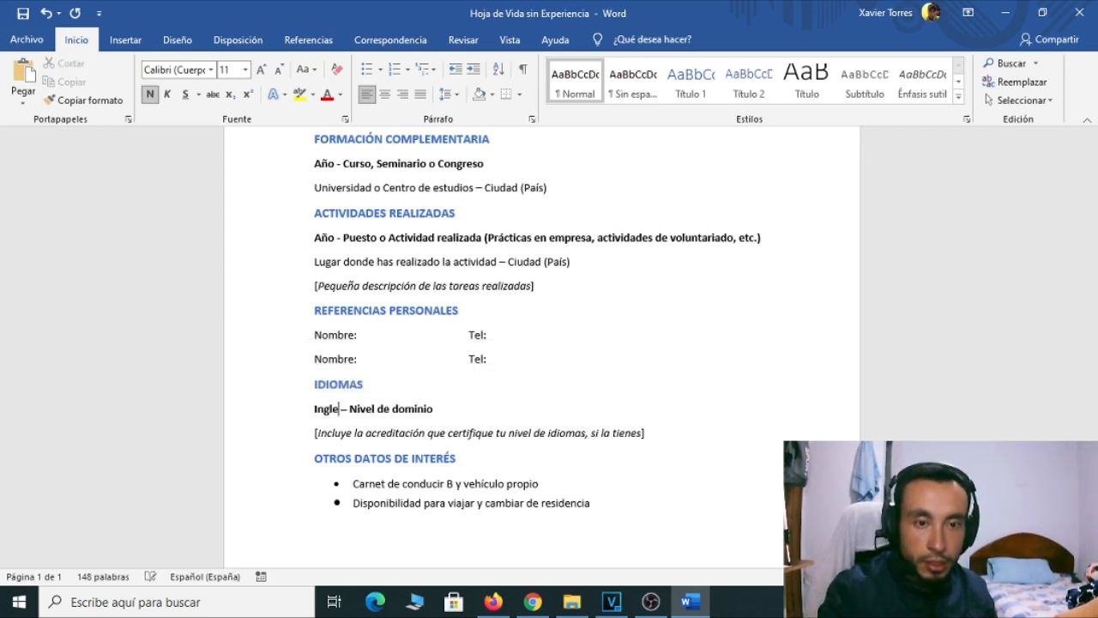
drag(438, 408, 400, 407)
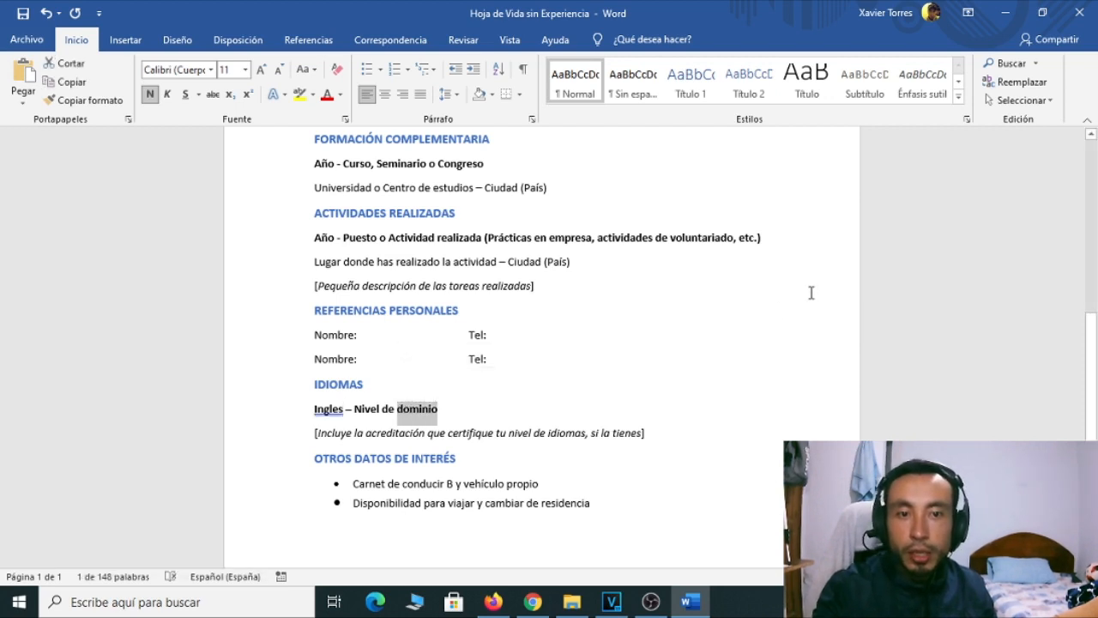
text(Basico)
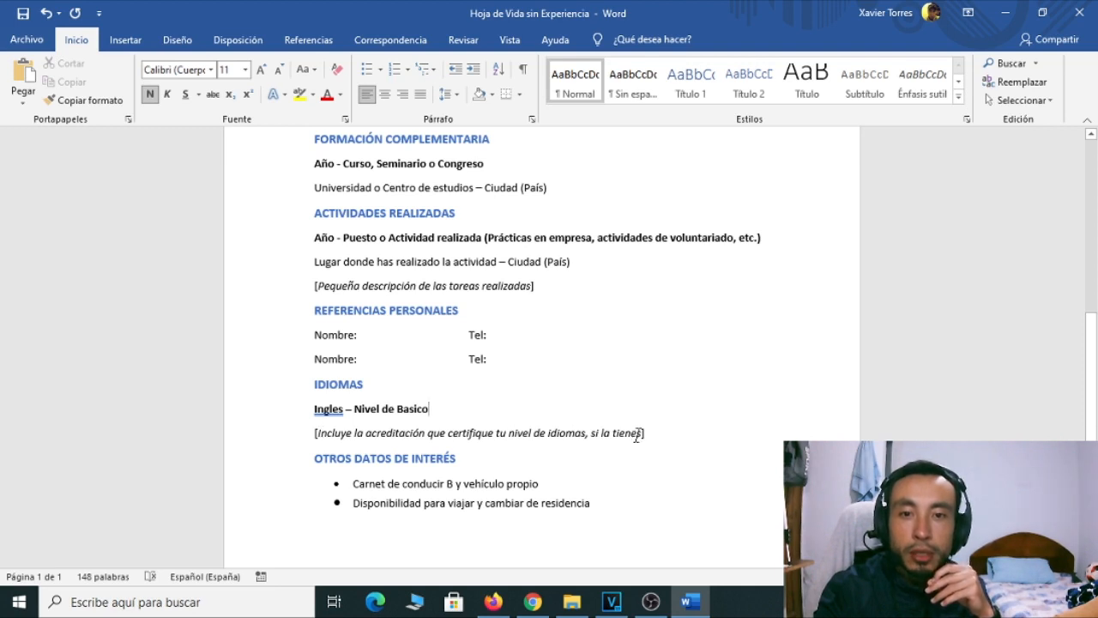
drag(648, 433, 311, 433)
key(BackSpace)
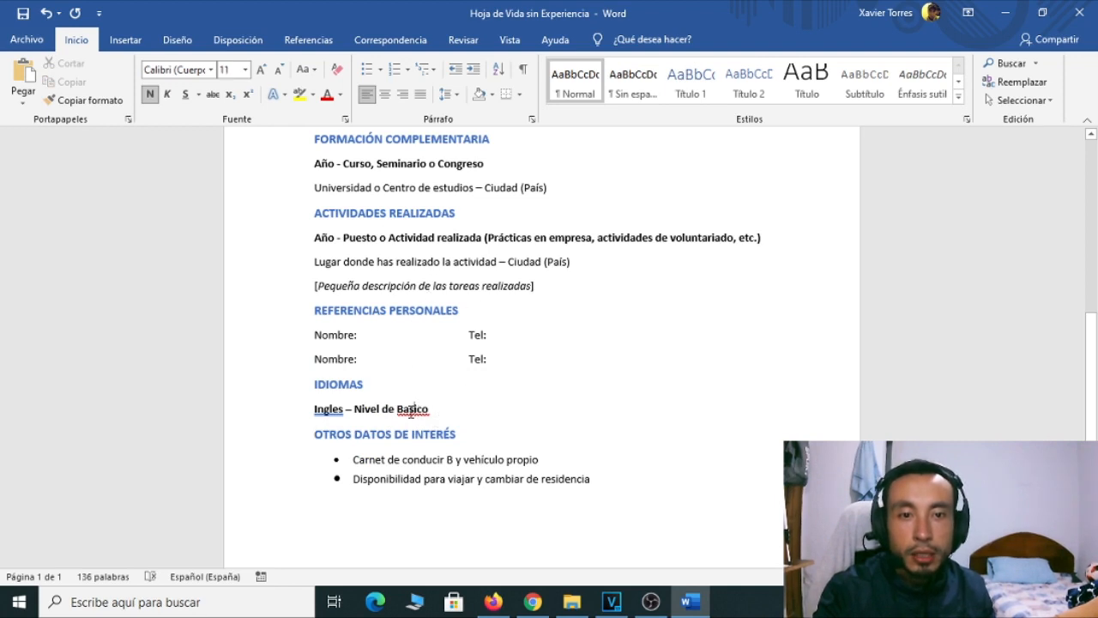
Correct 'Basico' to 'Básico' and remove the blank line under the language entry
right_click(411, 410)
click(316, 109)
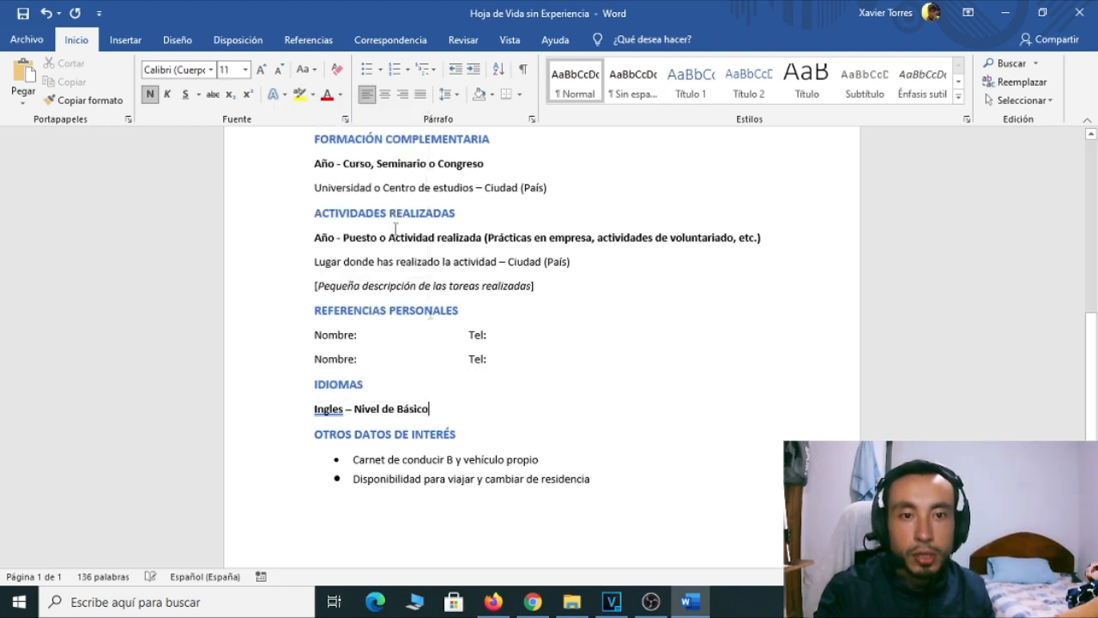
click(448, 409)
key(Return)
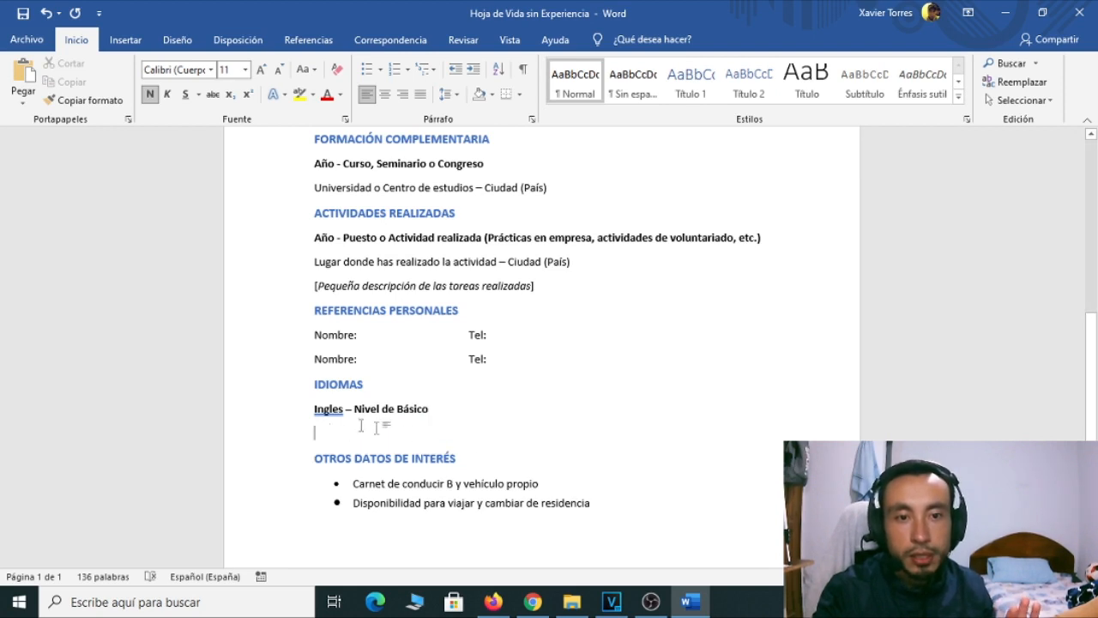
key(BackSpace)
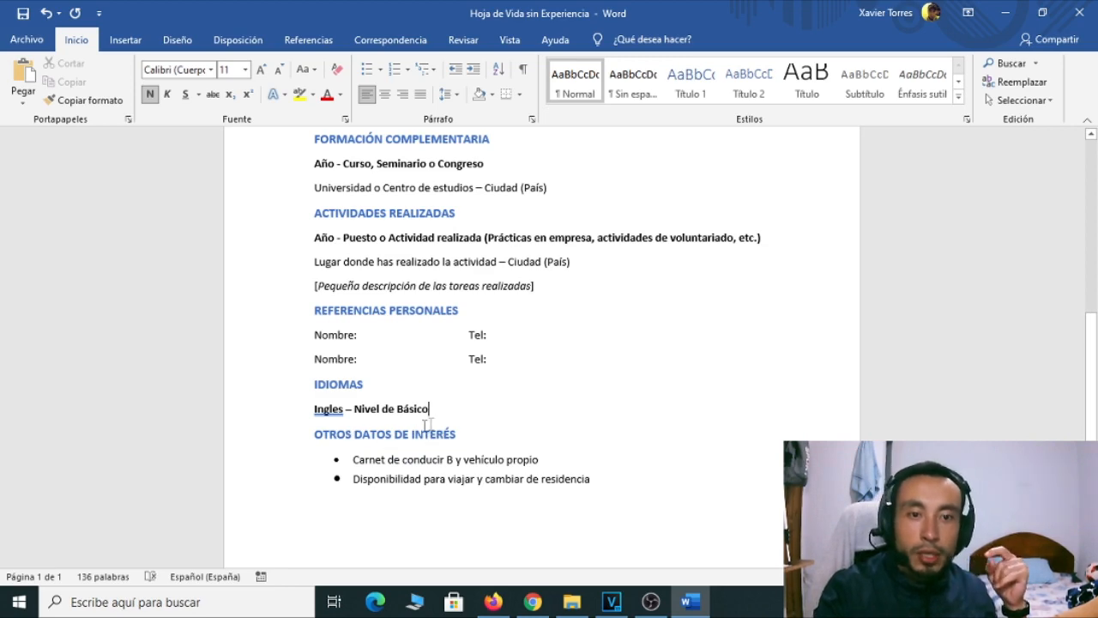
scroll(430, 425, down, 1)
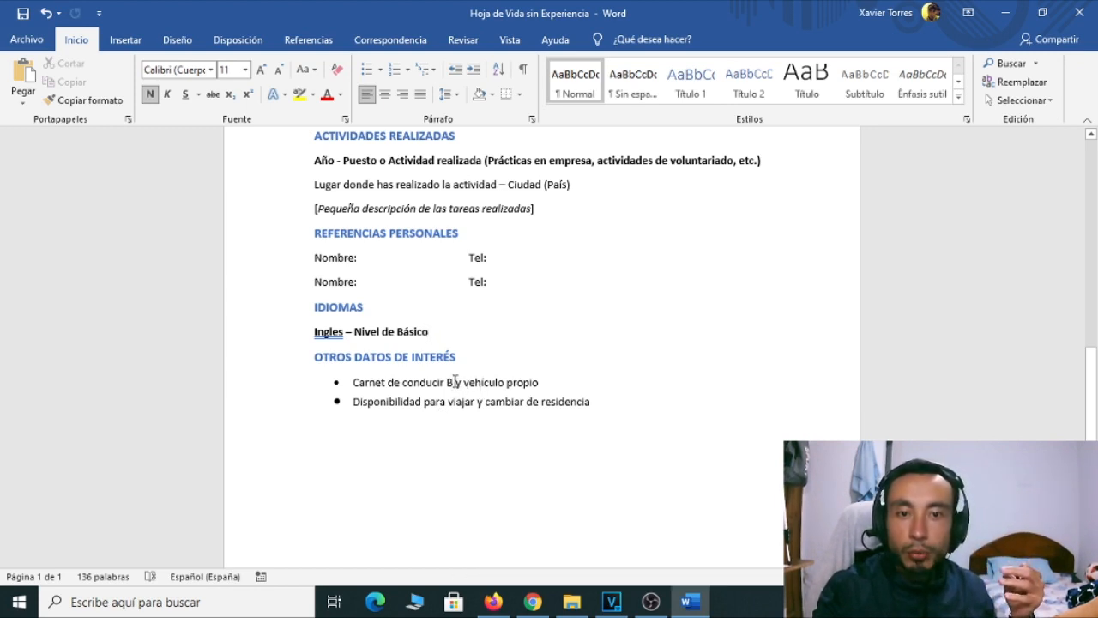
Trim the first bullet to 'Carnet de conducir B.', dropping ' y vehículo propio'
mouse_move(455, 382)
mouse_down()
mouse_move(535, 382)
mouse_move(447, 382)
mouse_move(463, 382)
mouse_up()
click(542, 382)
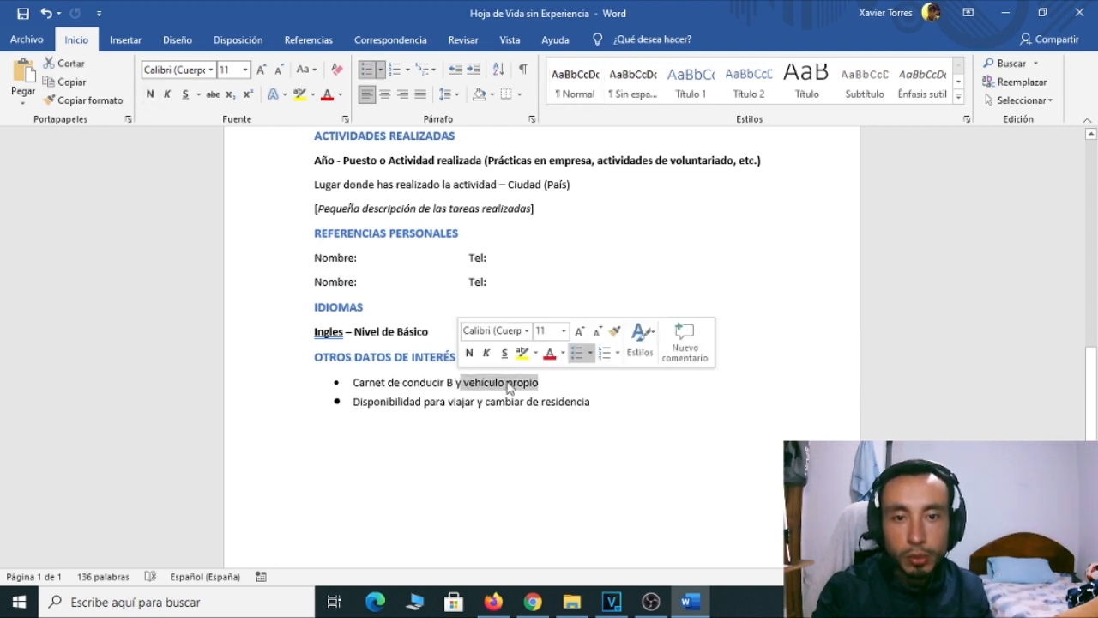
key(BackSpace)
key(BackSpace)
key(BackSpace)
text(.)
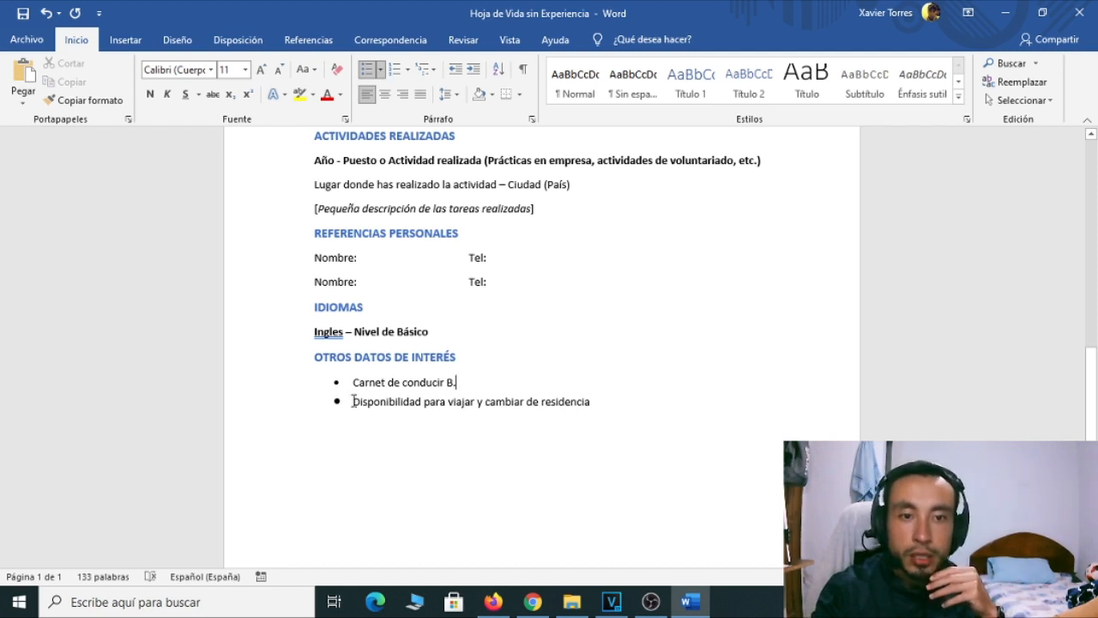
Make the second bullet read 'No disponibilidad para viajar y cambiar de residencia'
click(353, 401)
text(No)
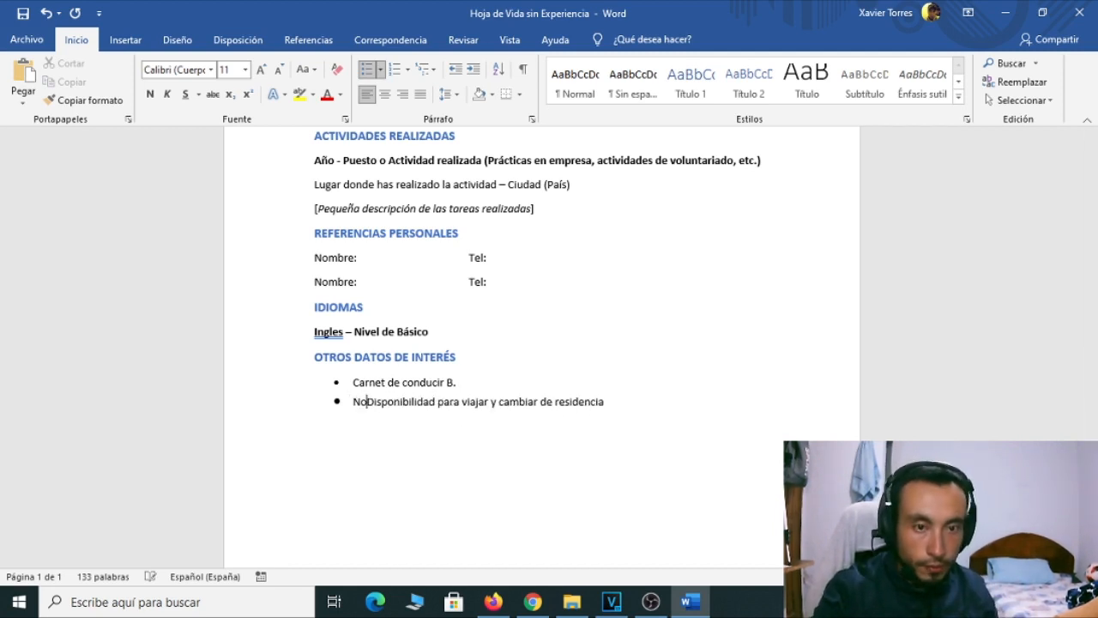
key(Delete)
text(d)
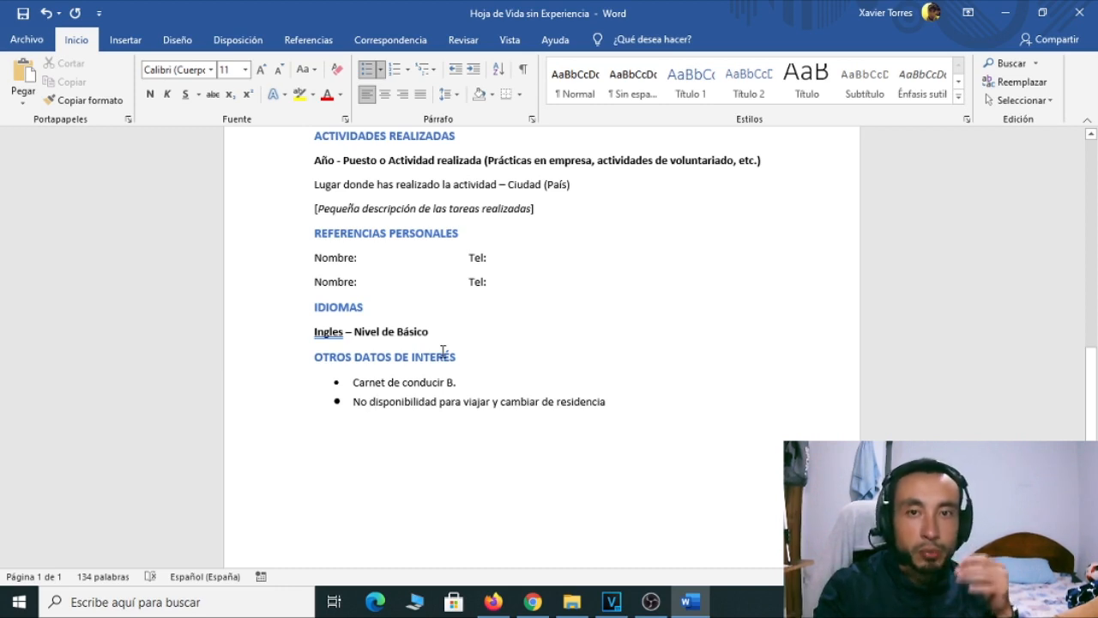
Review the filled-in CV from the name heading down to Otros datos de interés, then minimise Word
scroll(528, 383, up, 1)
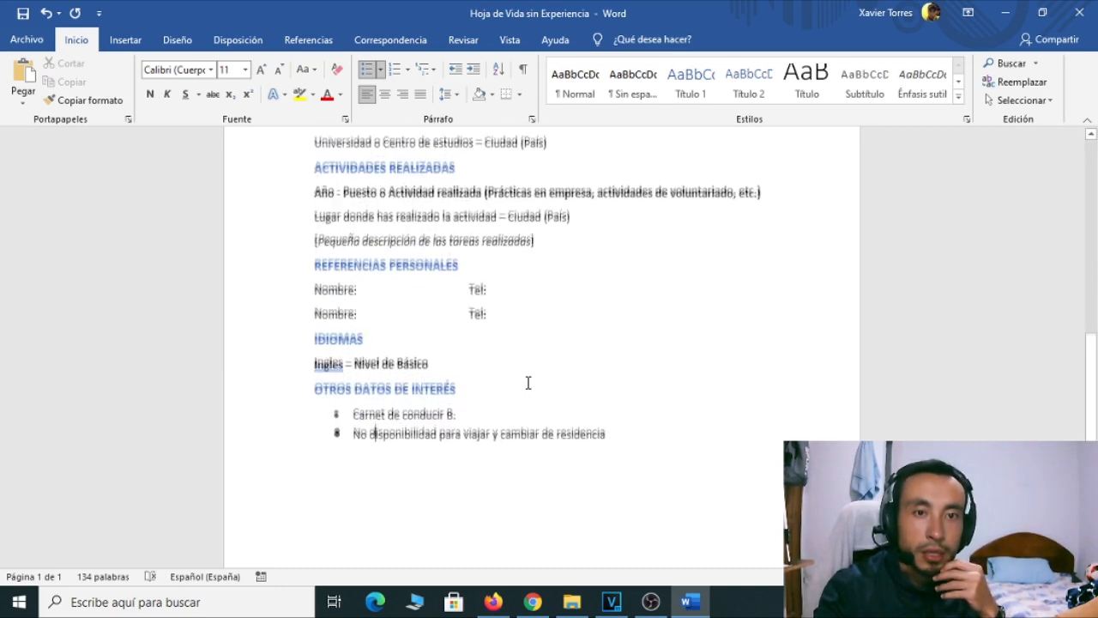
scroll(527, 382, down, 1)
scroll(527, 386, up, 2)
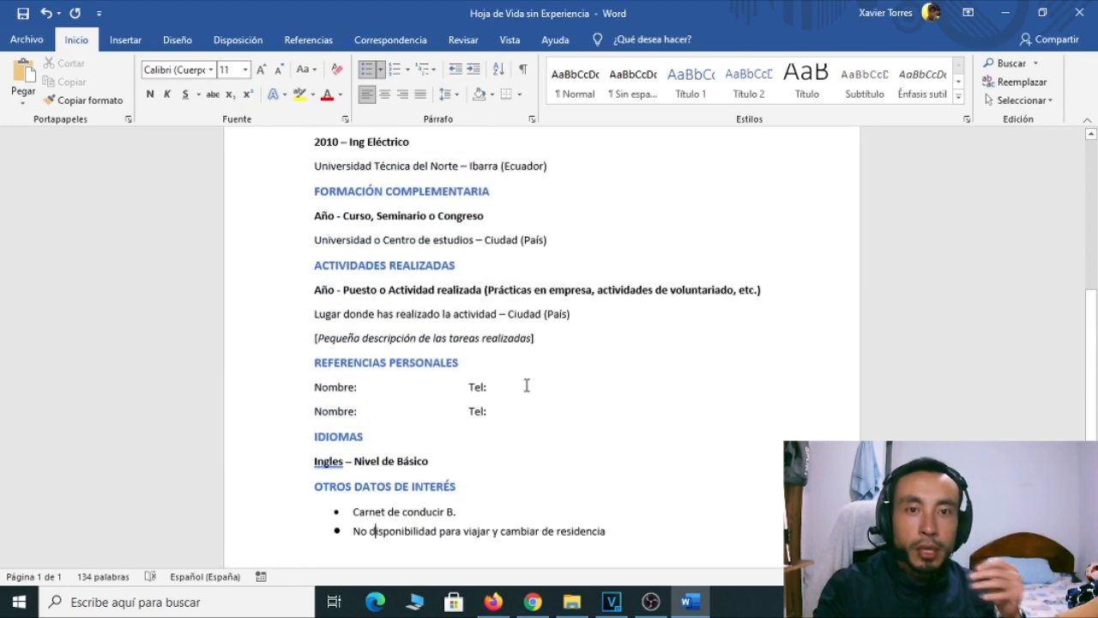
scroll(525, 378, up, 5)
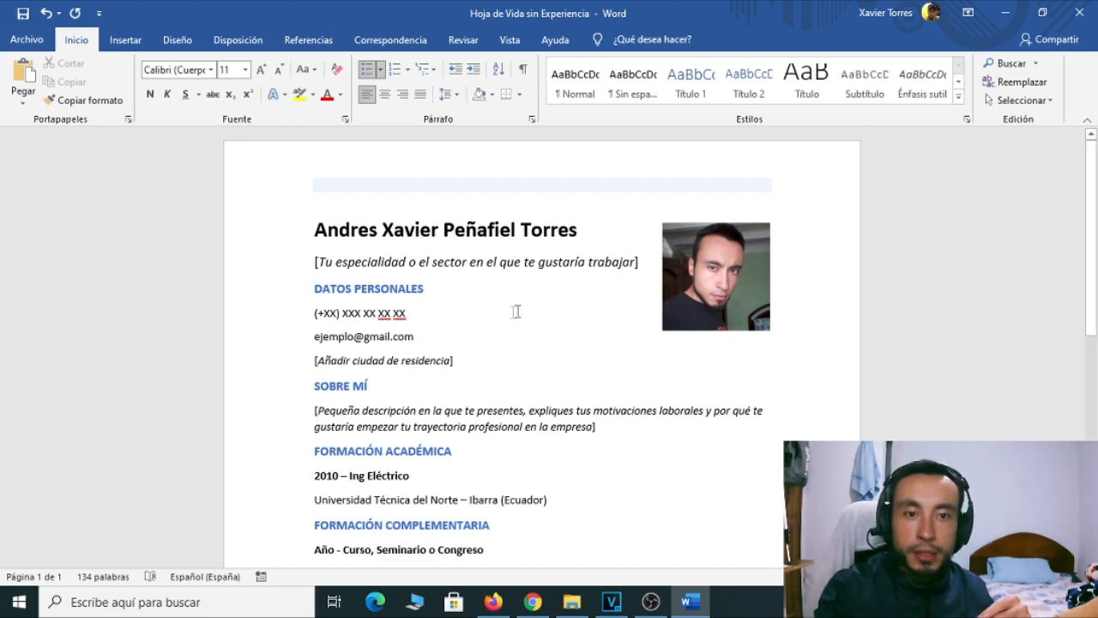
scroll(559, 381, down, 3)
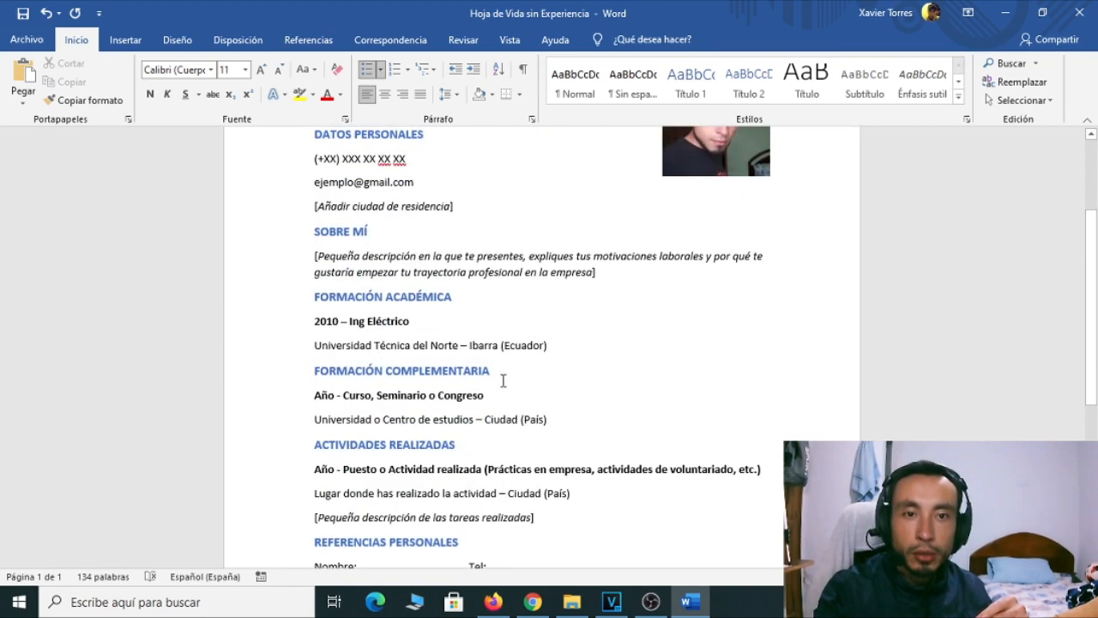
scroll(503, 381, up, 2)
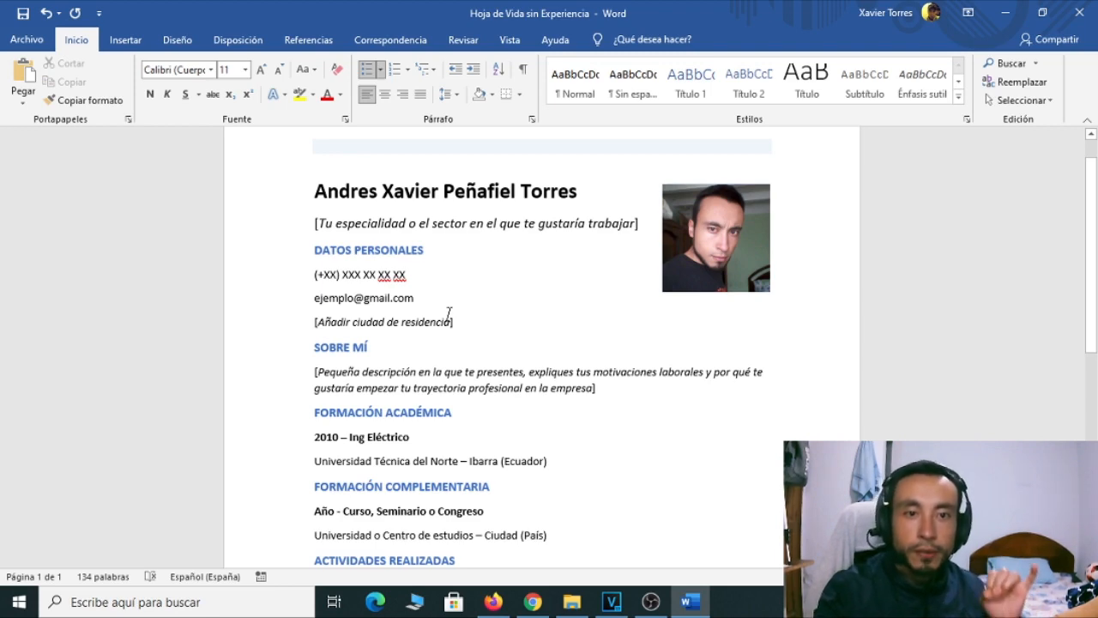
scroll(409, 381, down, 2)
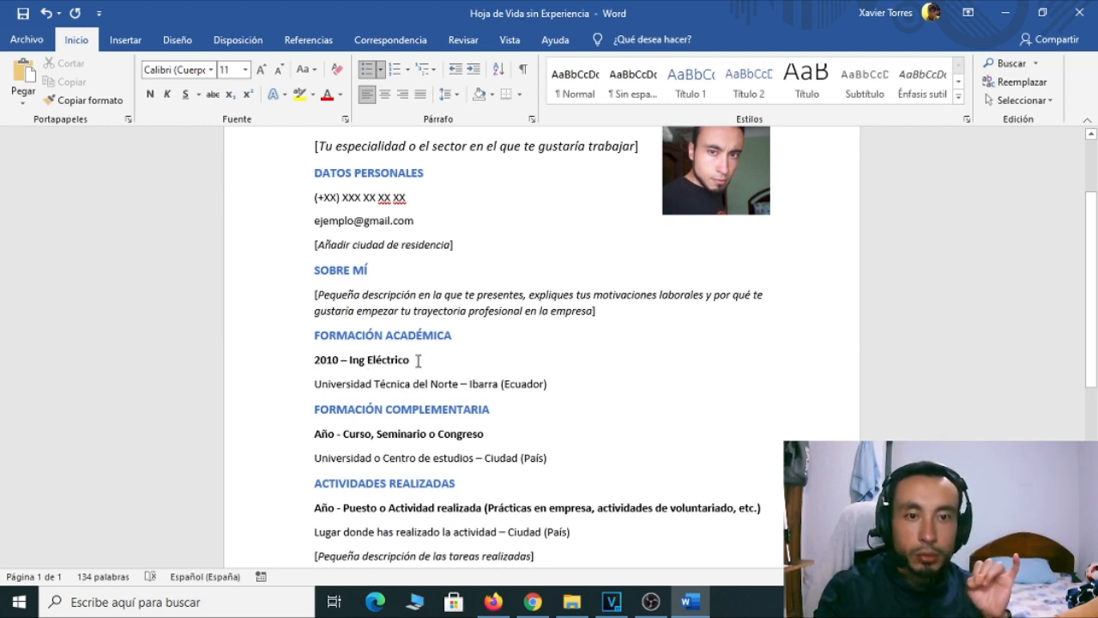
scroll(429, 373, down, 1)
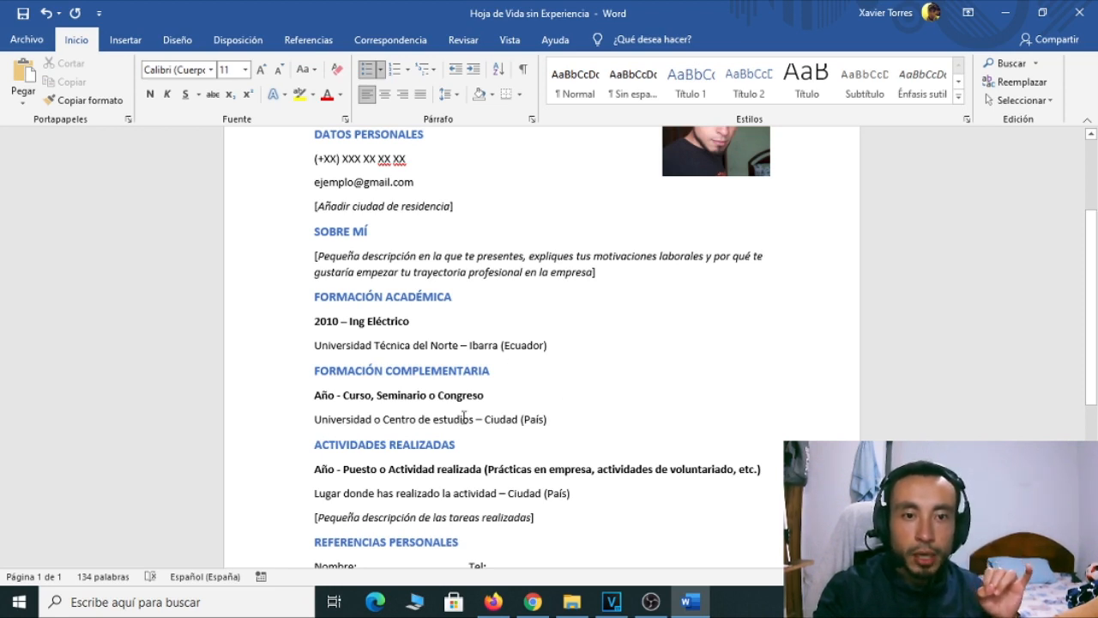
scroll(529, 421, down, 2)
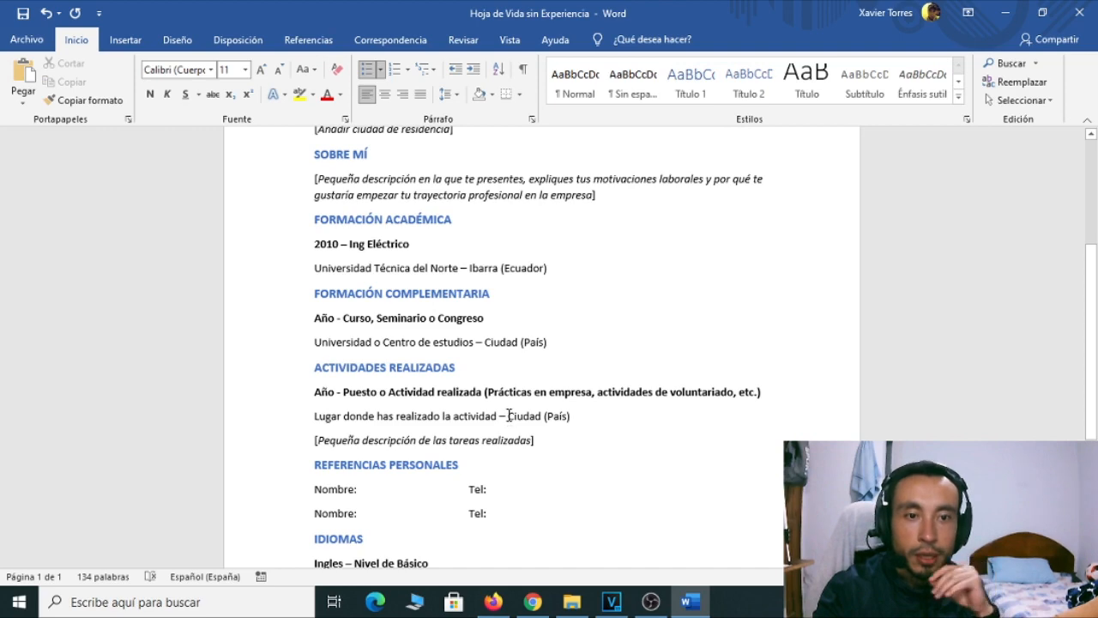
scroll(508, 416, down, 4)
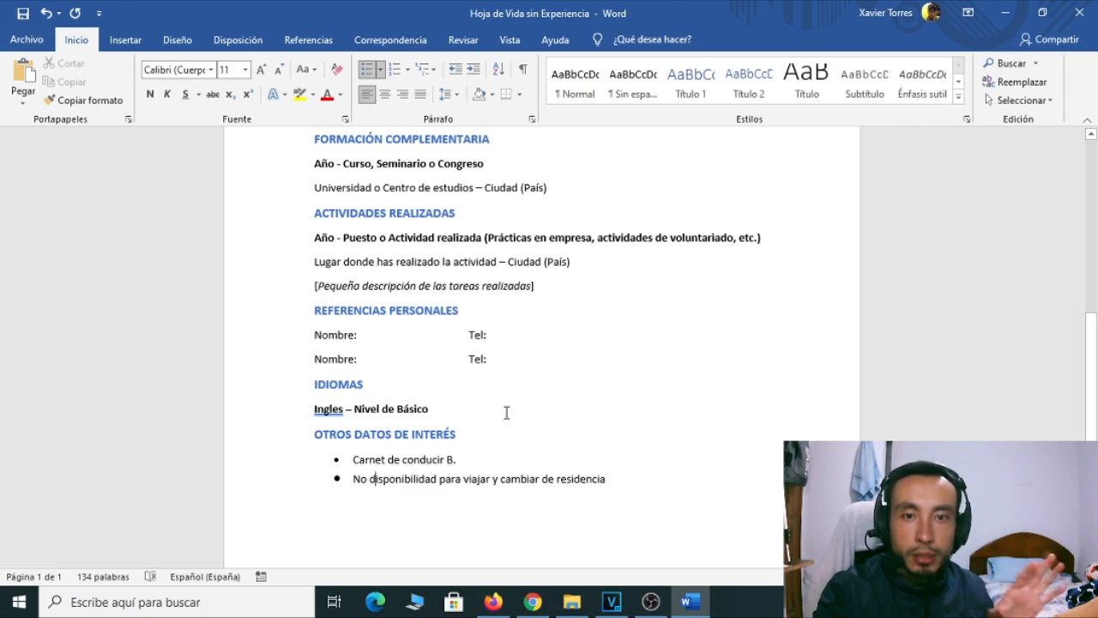
scroll(506, 412, up, 8)
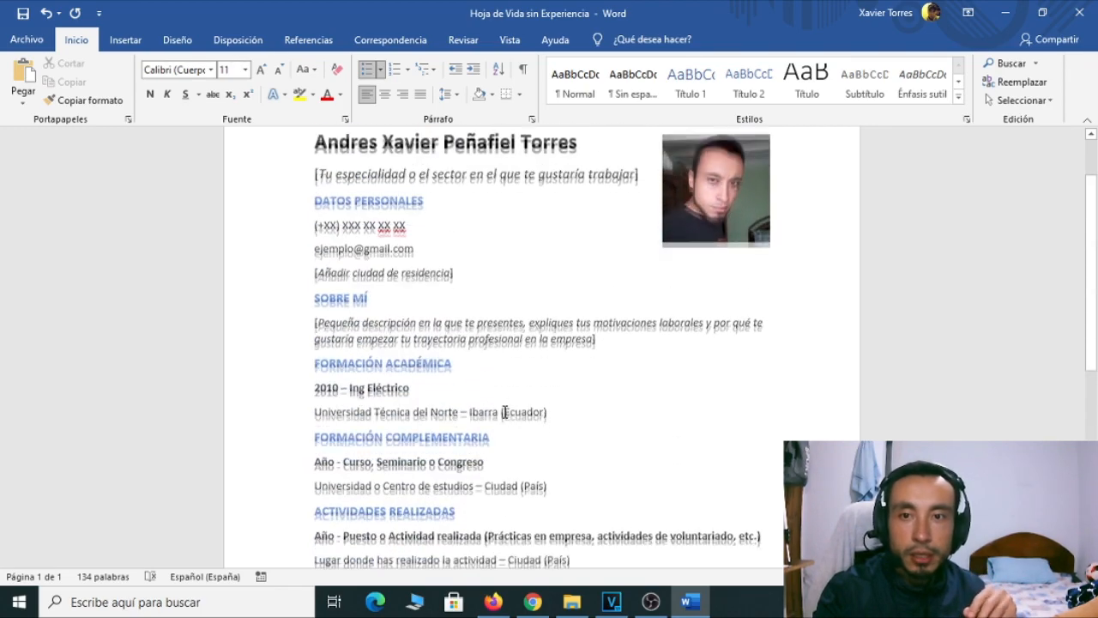
scroll(504, 412, up, 2)
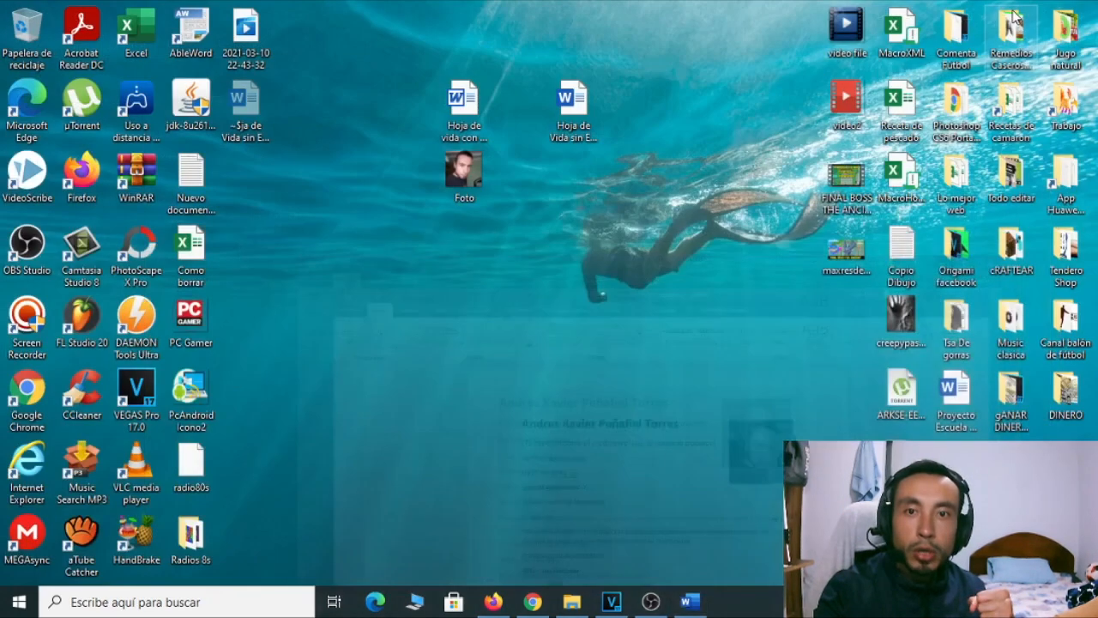
click(1005, 12)
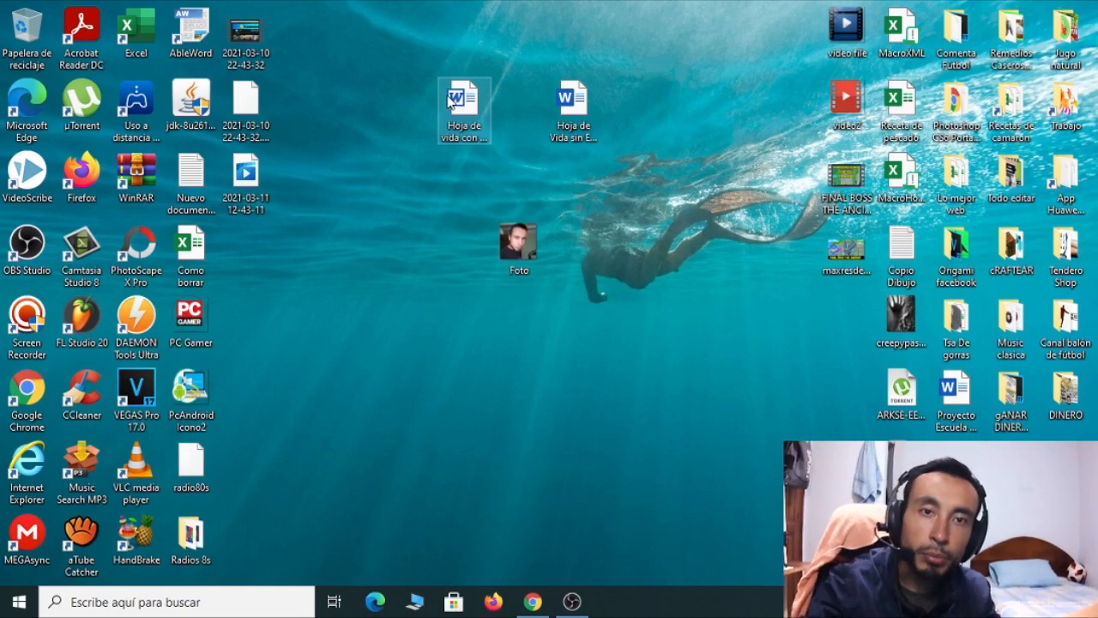
Open the 'Hoja de vida con Experiencia' CV template from the desktop in Word
double_click(469, 117)
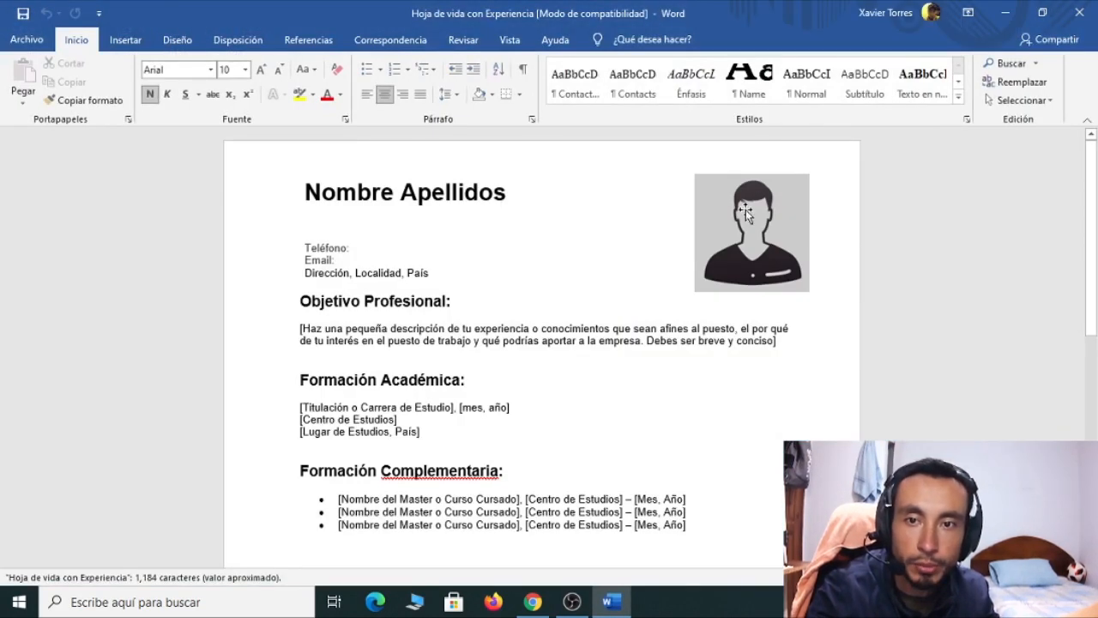
click(351, 247)
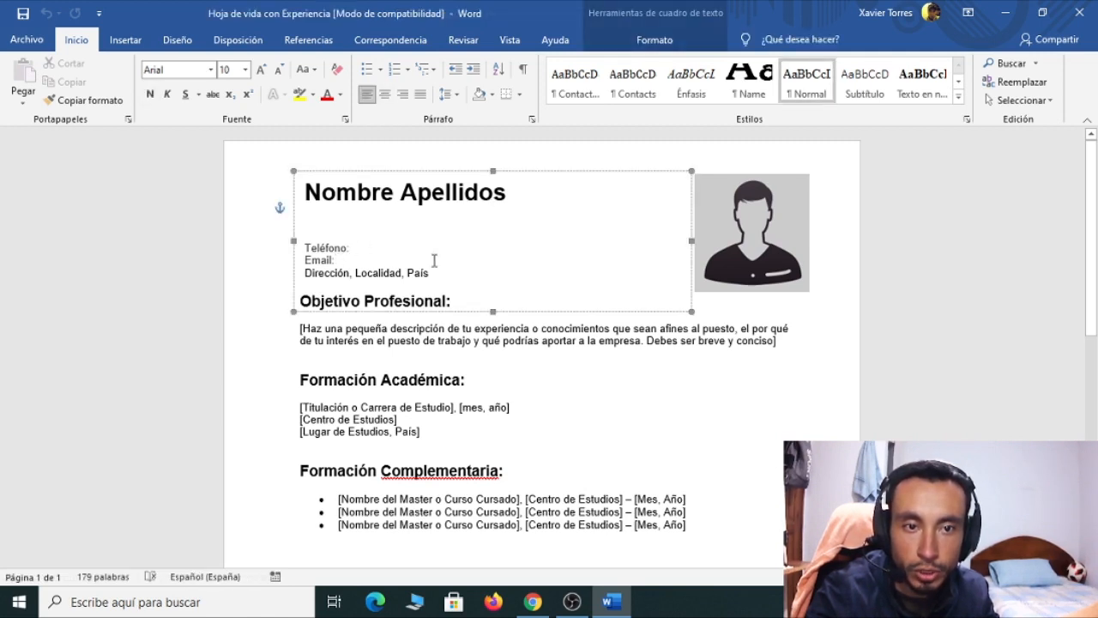
drag(403, 271, 307, 273)
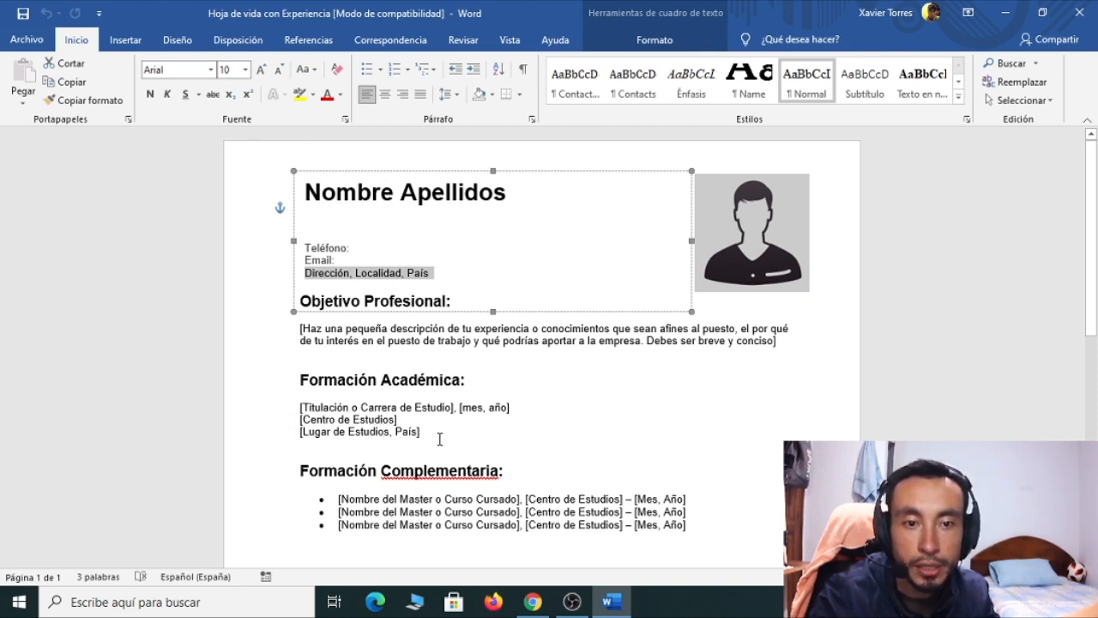
Delete the second and third placeholder course bullets under Formación Complementaria
scroll(439, 438, down, 1)
scroll(363, 406, down, 1)
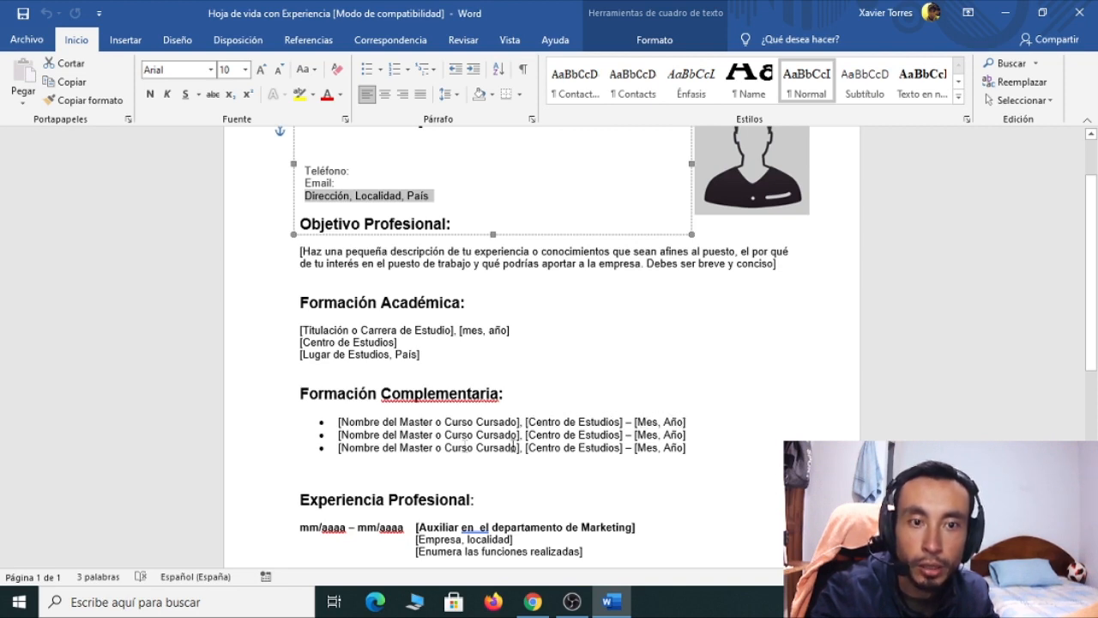
drag(694, 447, 322, 441)
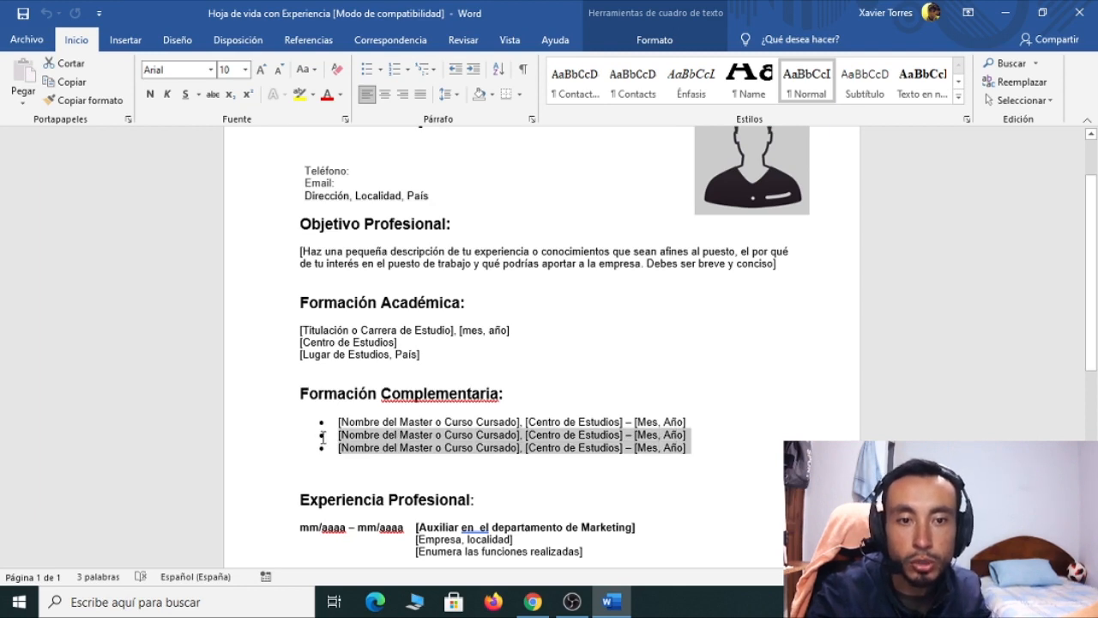
key(Delete)
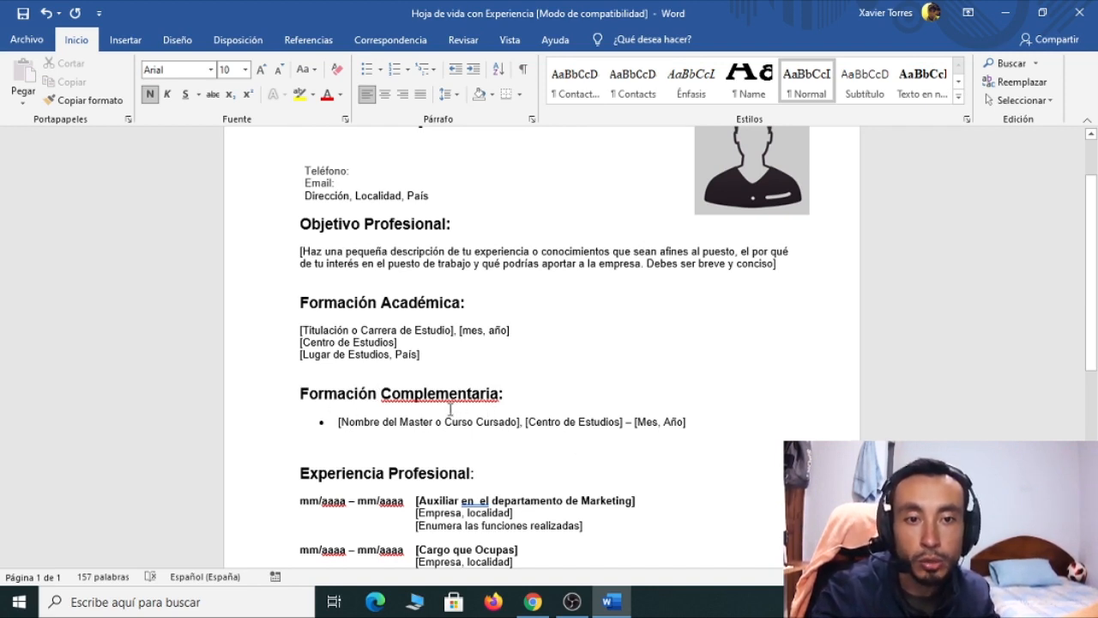
scroll(403, 437, down, 2)
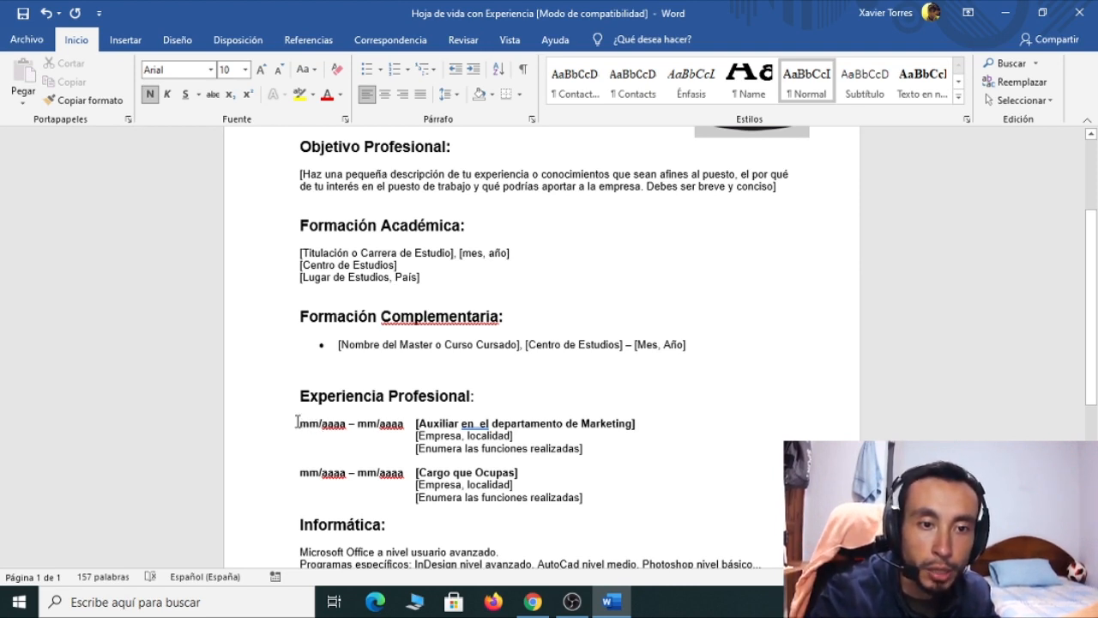
drag(301, 423, 307, 423)
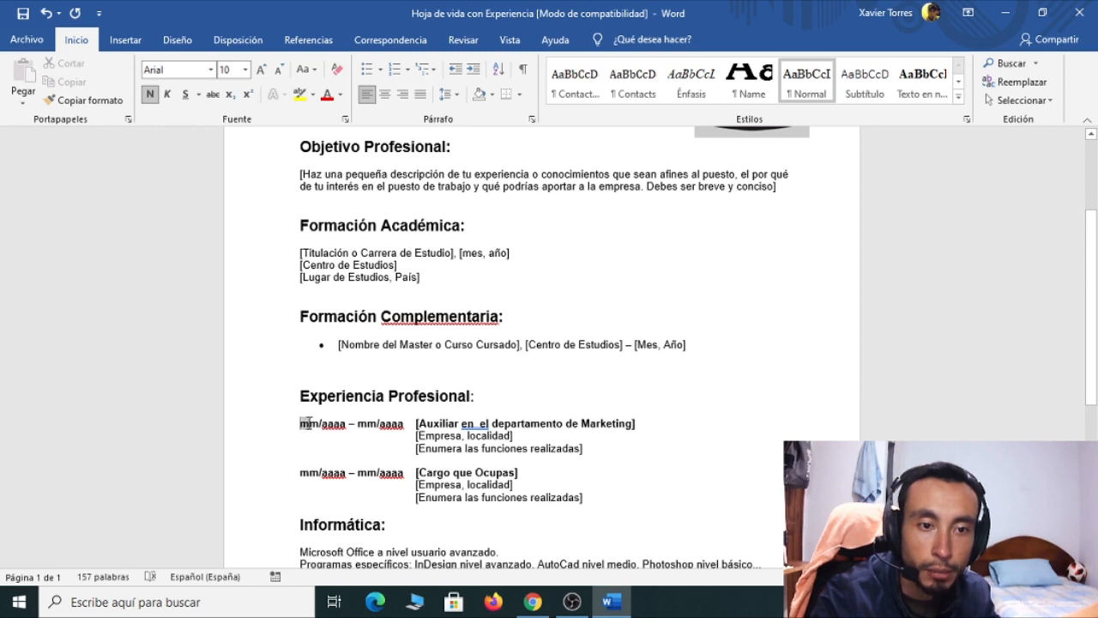
double_click(333, 423)
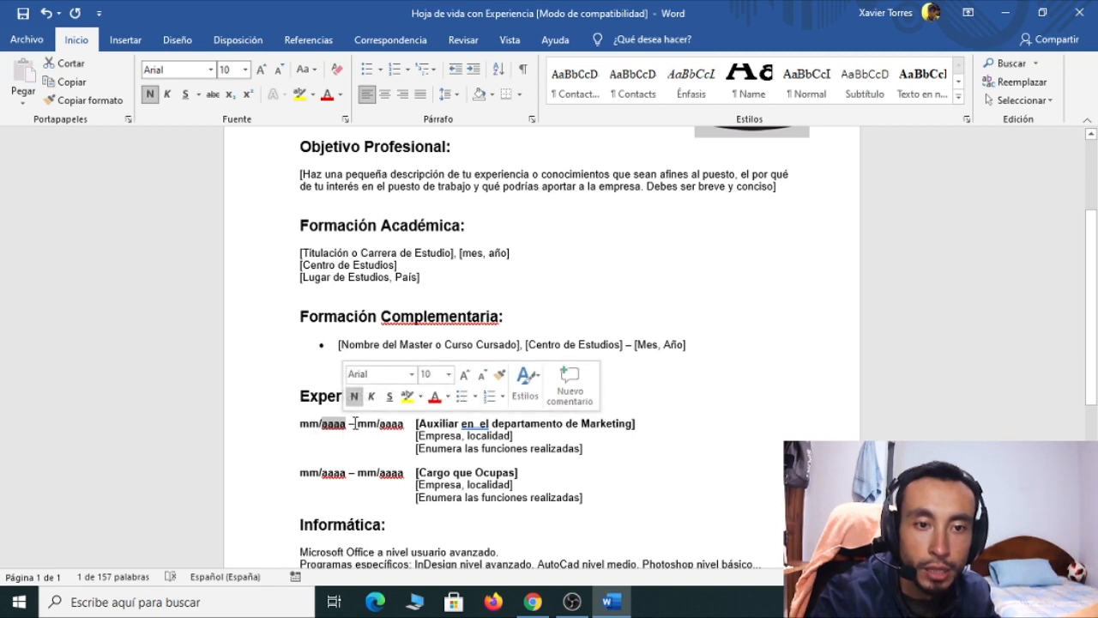
drag(357, 423, 403, 423)
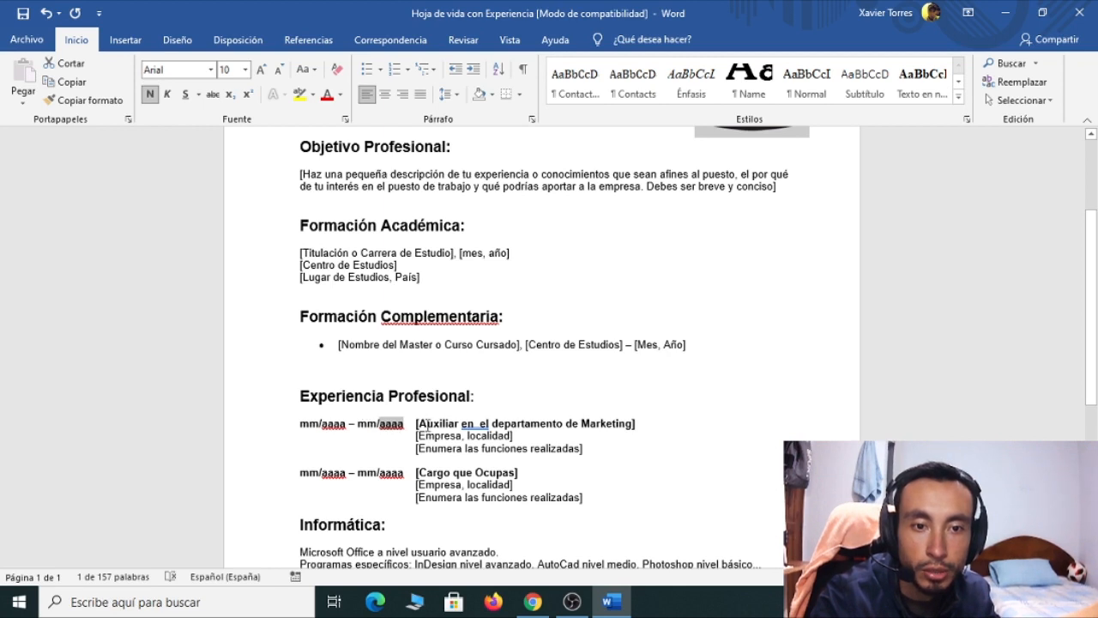
drag(419, 423, 609, 422)
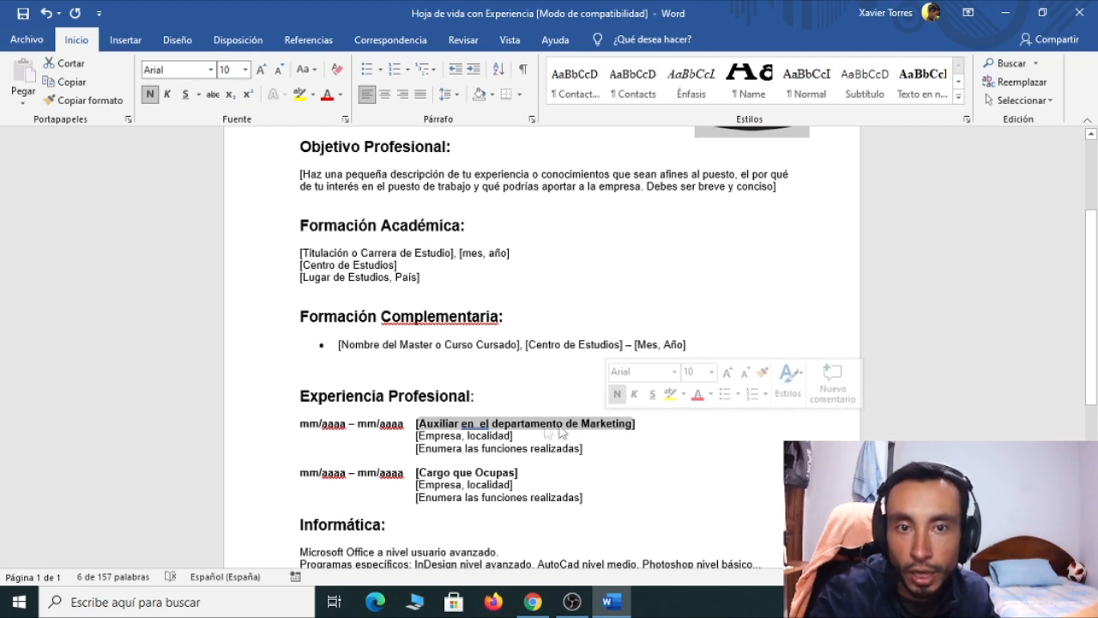
click(468, 424)
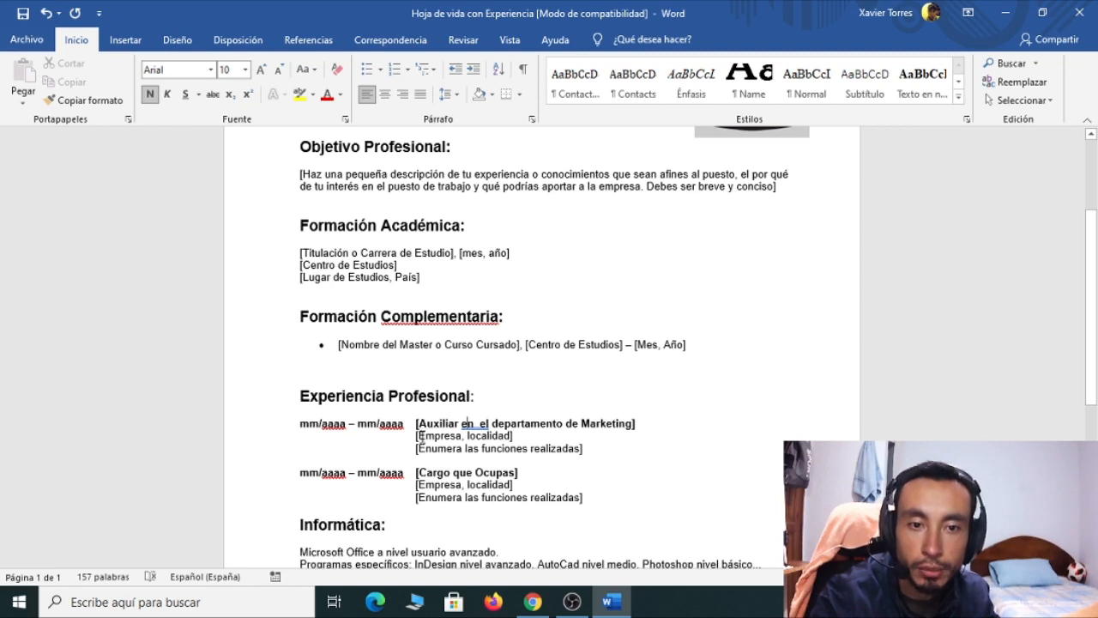
drag(417, 435, 512, 437)
drag(417, 448, 583, 449)
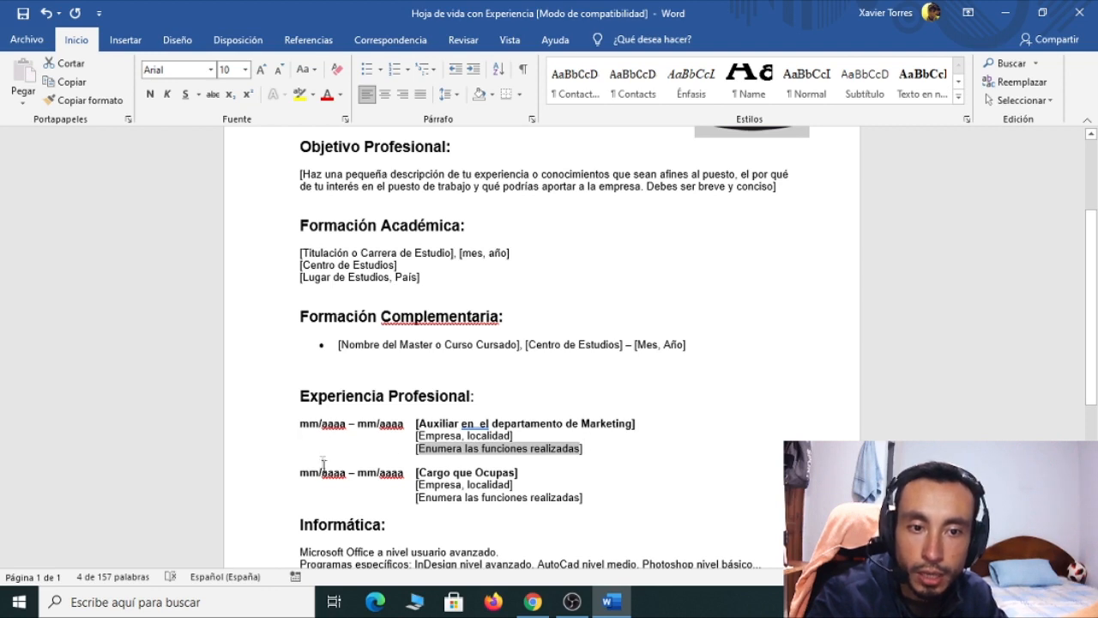
mouse_move(299, 474)
mouse_down()
mouse_move(617, 505)
mouse_move(297, 463)
mouse_move(290, 472)
mouse_up()
key(ctrl+c)
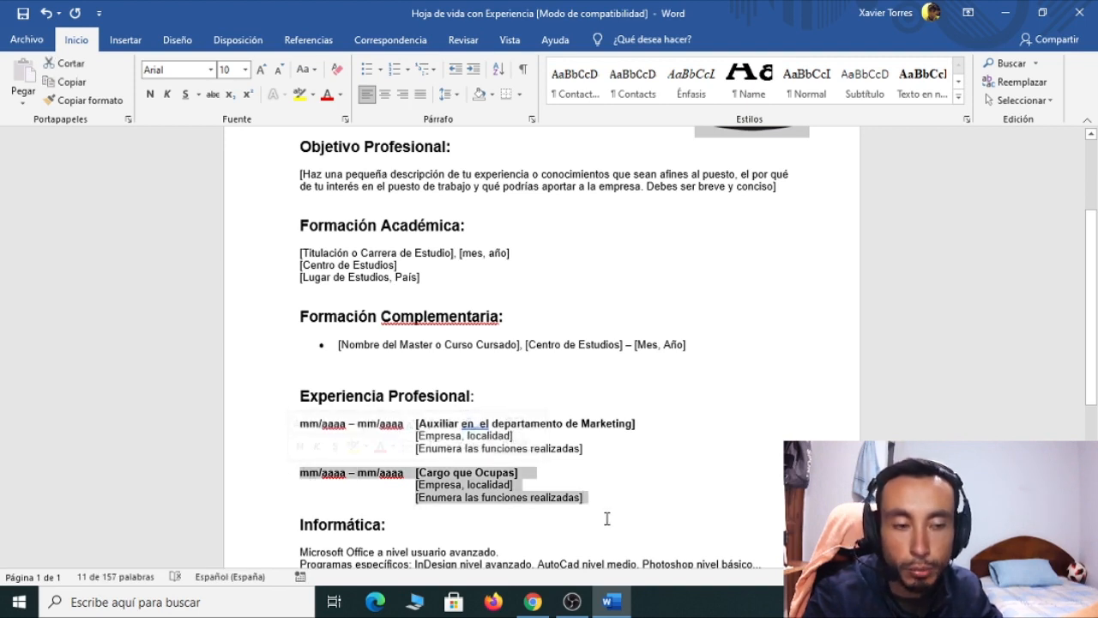
click(590, 497)
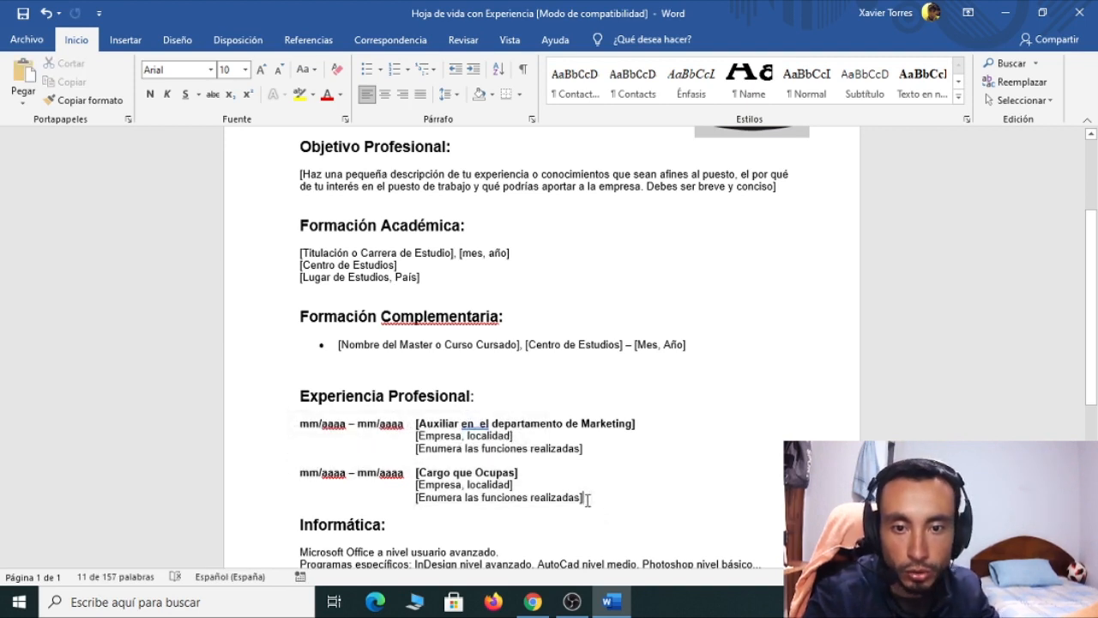
key(Return)
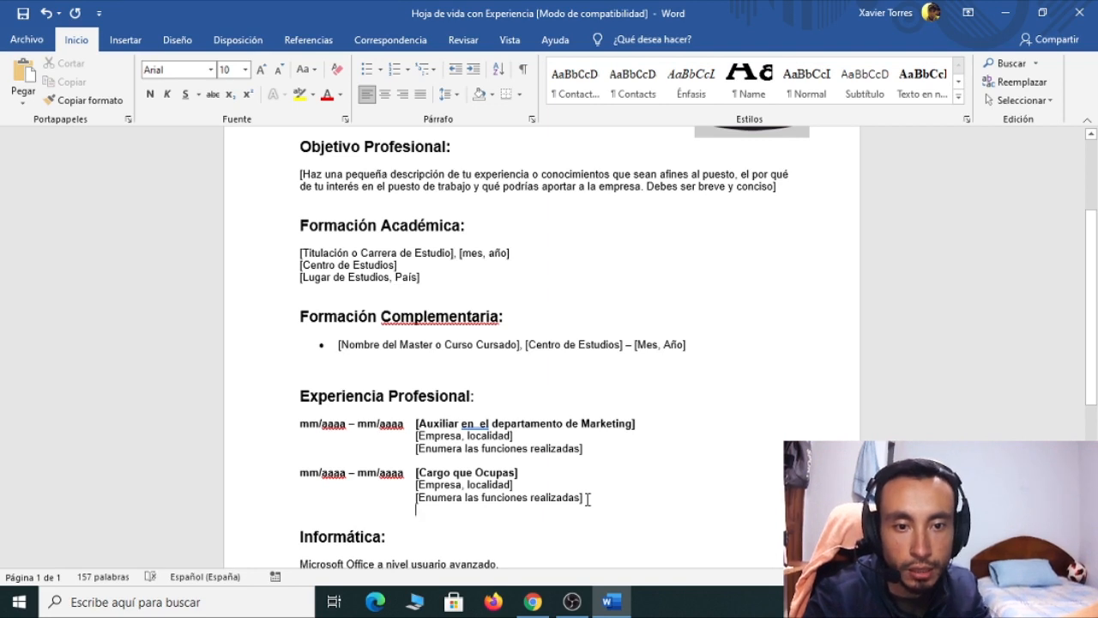
key(Return)
key(ctrl+v)
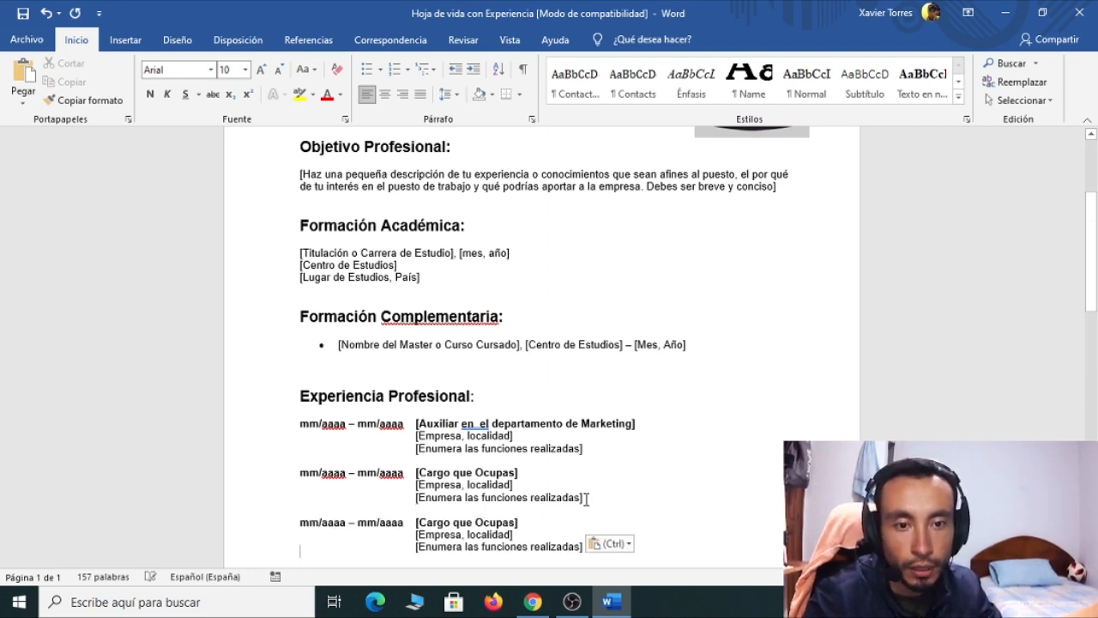
scroll(544, 498, down, 2)
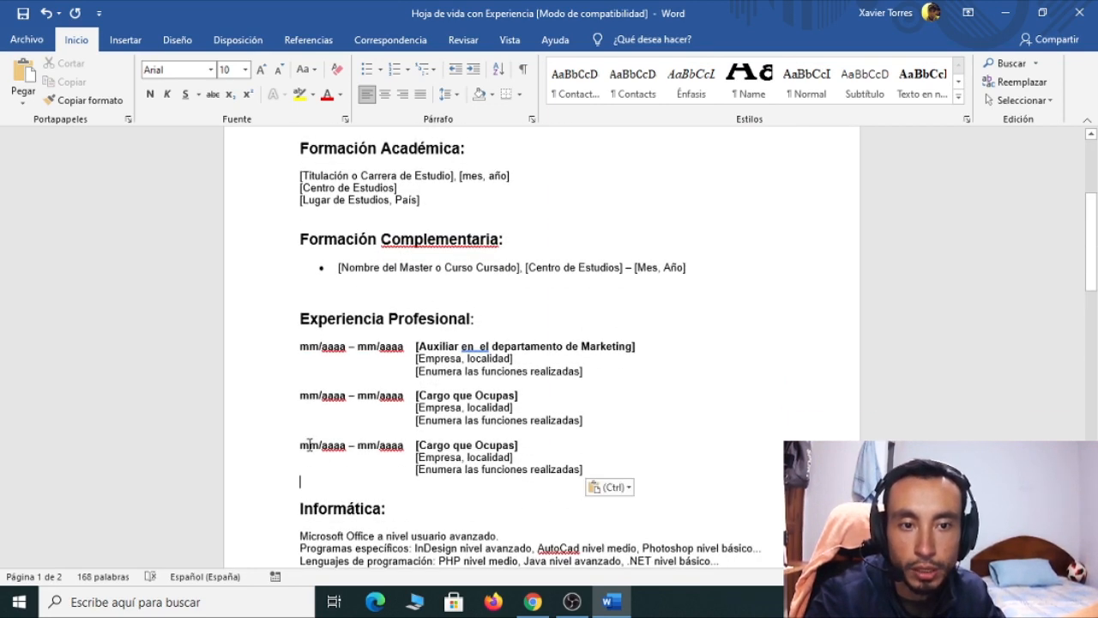
drag(587, 470, 309, 436)
key(Delete)
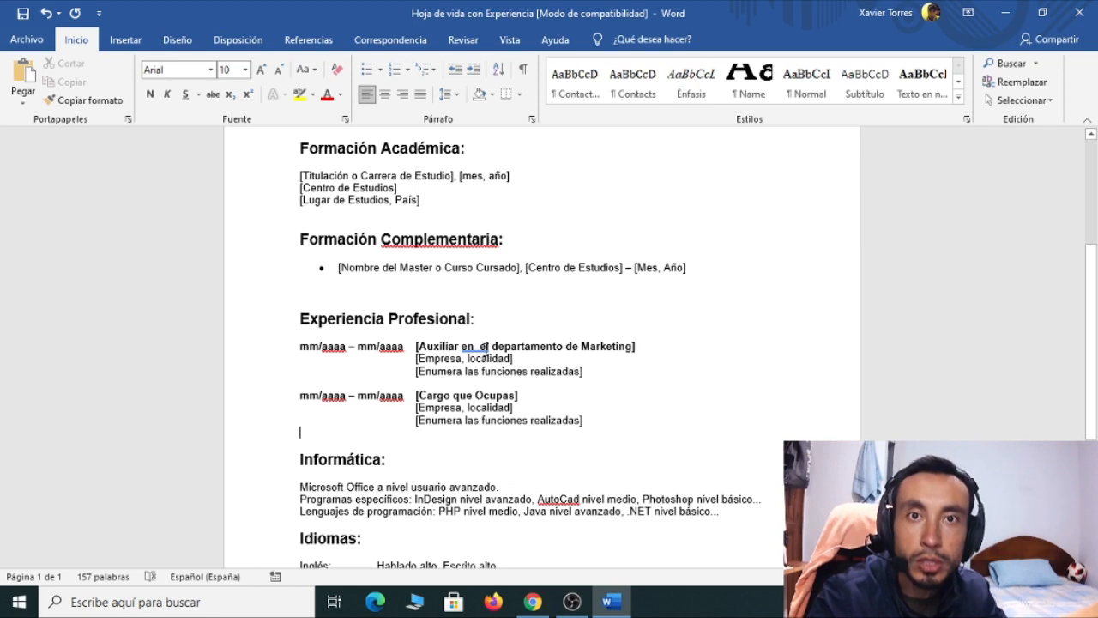
scroll(483, 351, down, 1)
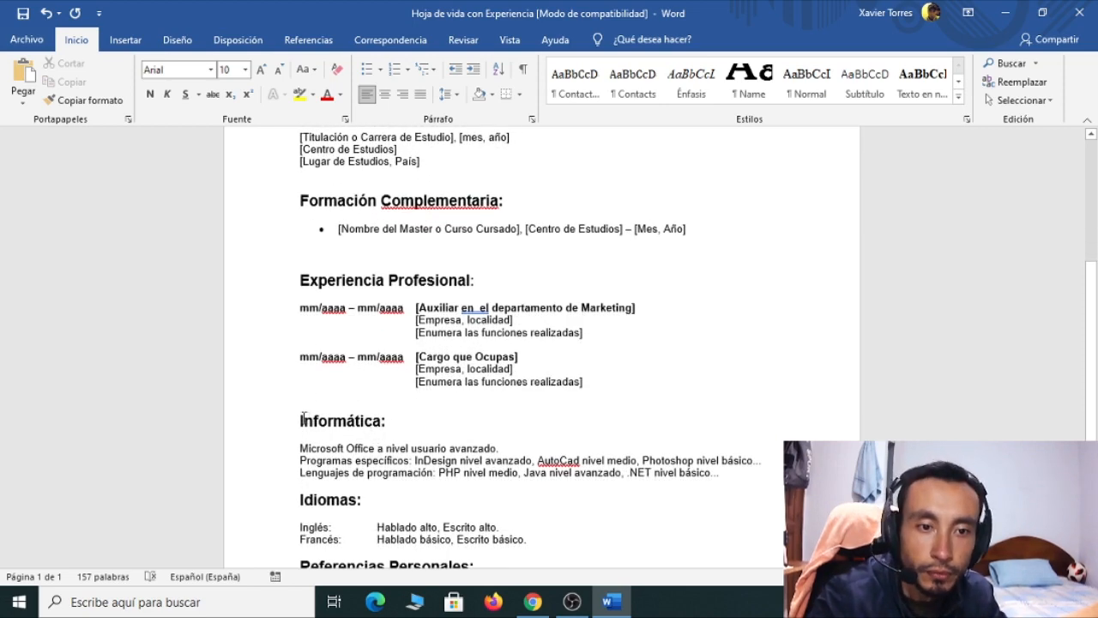
scroll(314, 435, down, 1)
scroll(314, 435, down, 2)
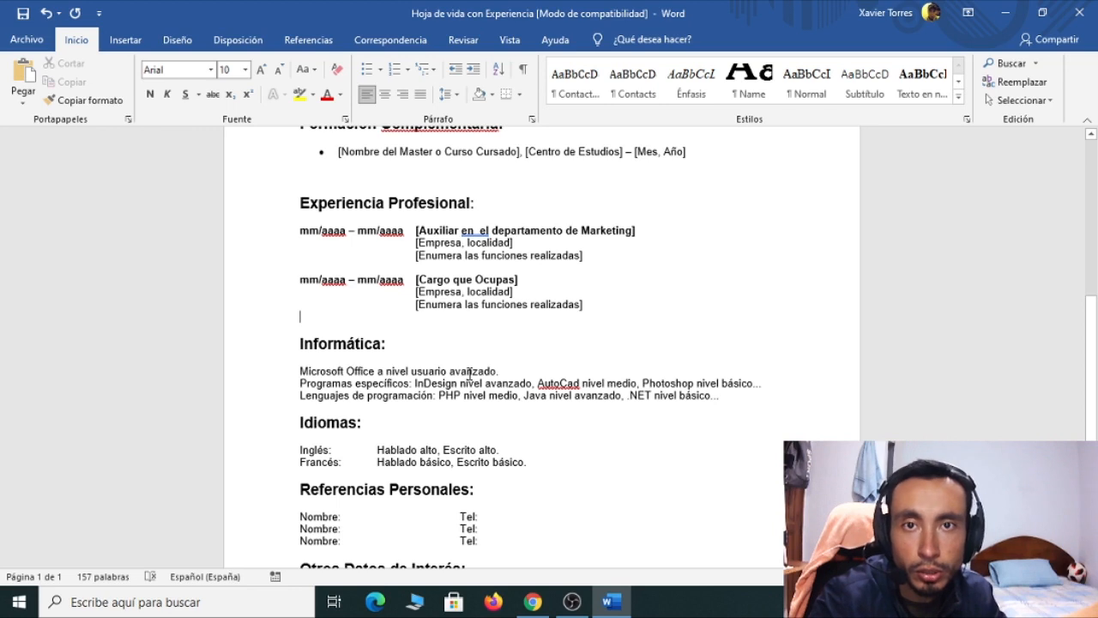
drag(498, 371, 451, 371)
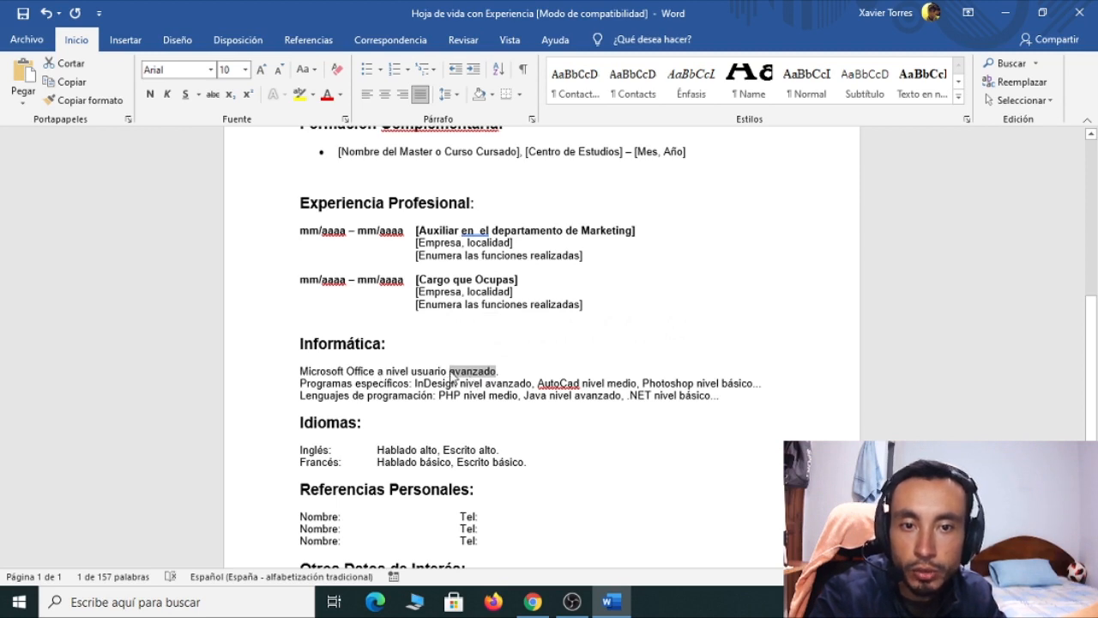
Remove 'InDesign nivel avanzado' from Programas específicos and delete the Lenguajes de programación line
drag(453, 375, 496, 375)
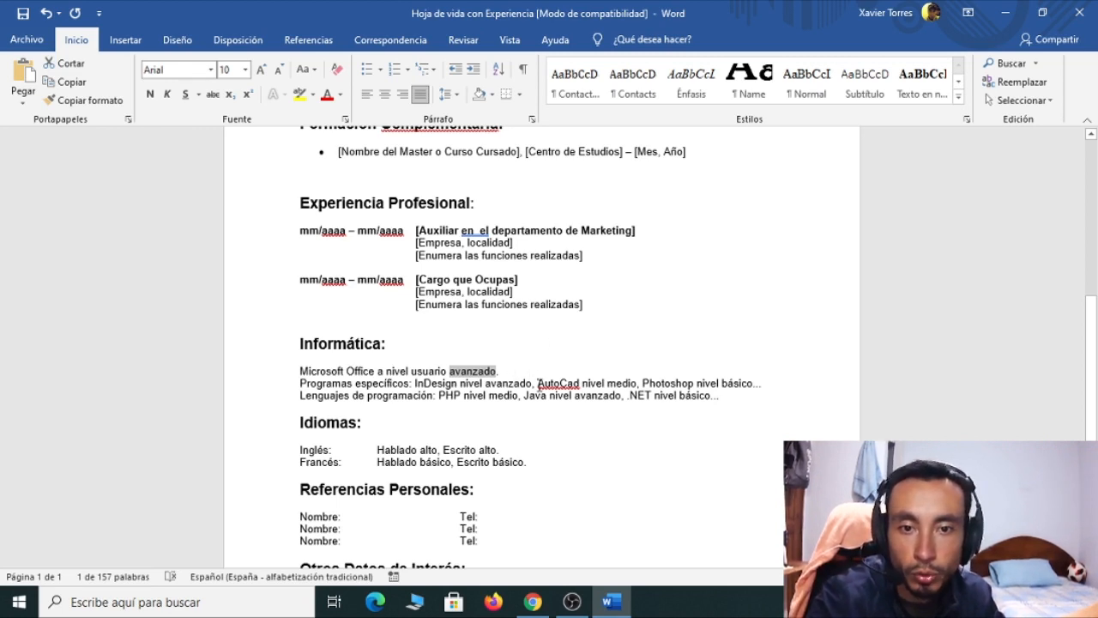
drag(538, 383, 416, 384)
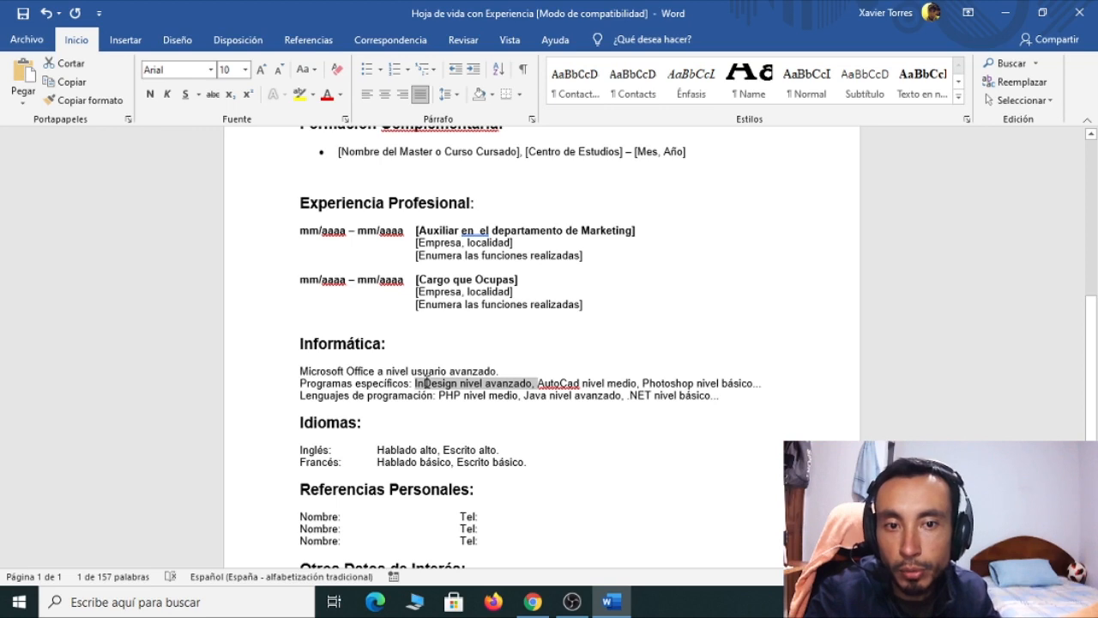
key(Delete)
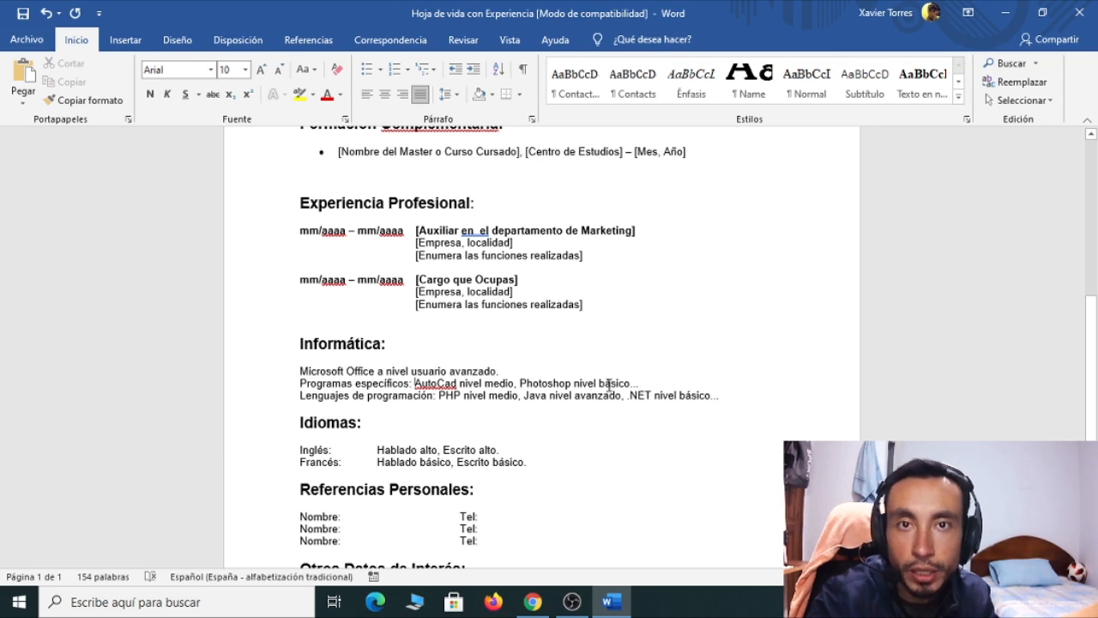
drag(302, 395, 735, 404)
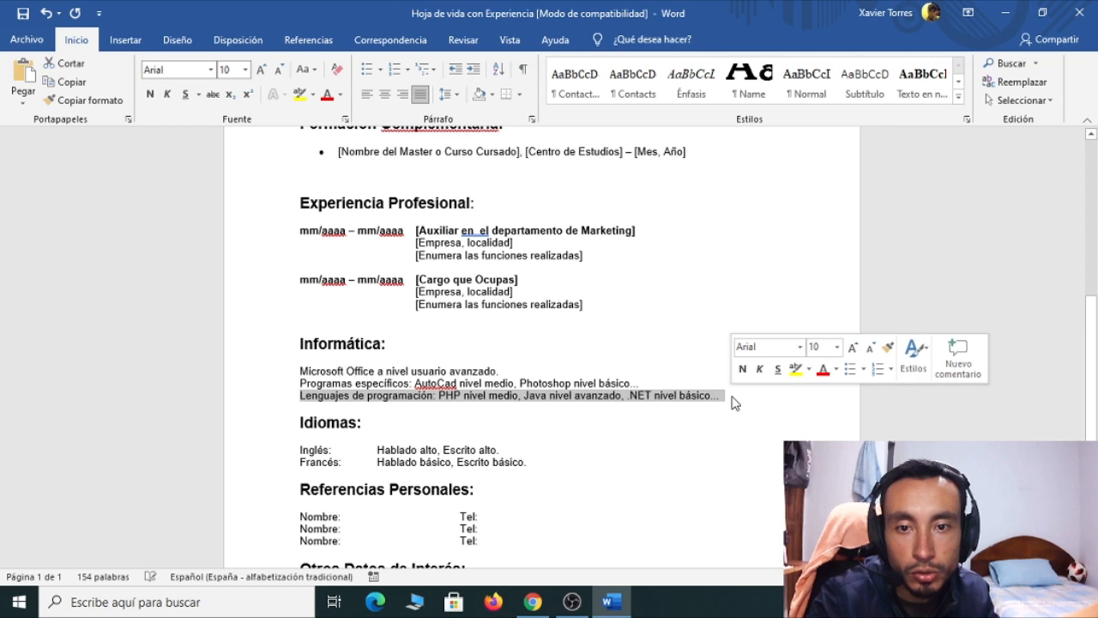
key(Delete)
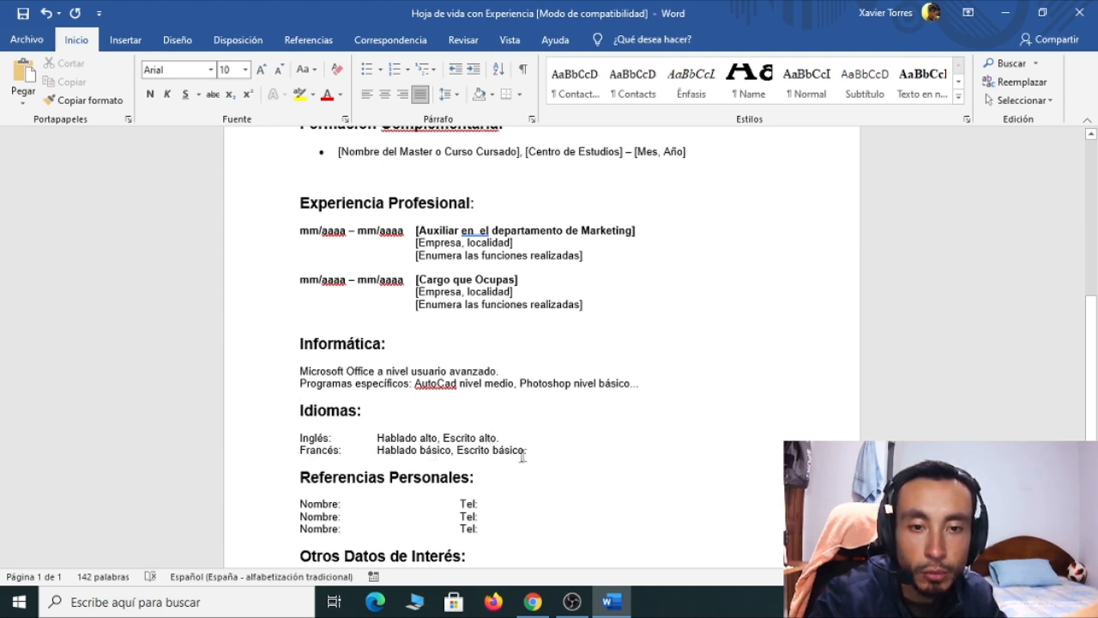
Delete the 'Francés: Hablado básico, Escrito básico.' line so only Inglés remains
drag(527, 451, 314, 447)
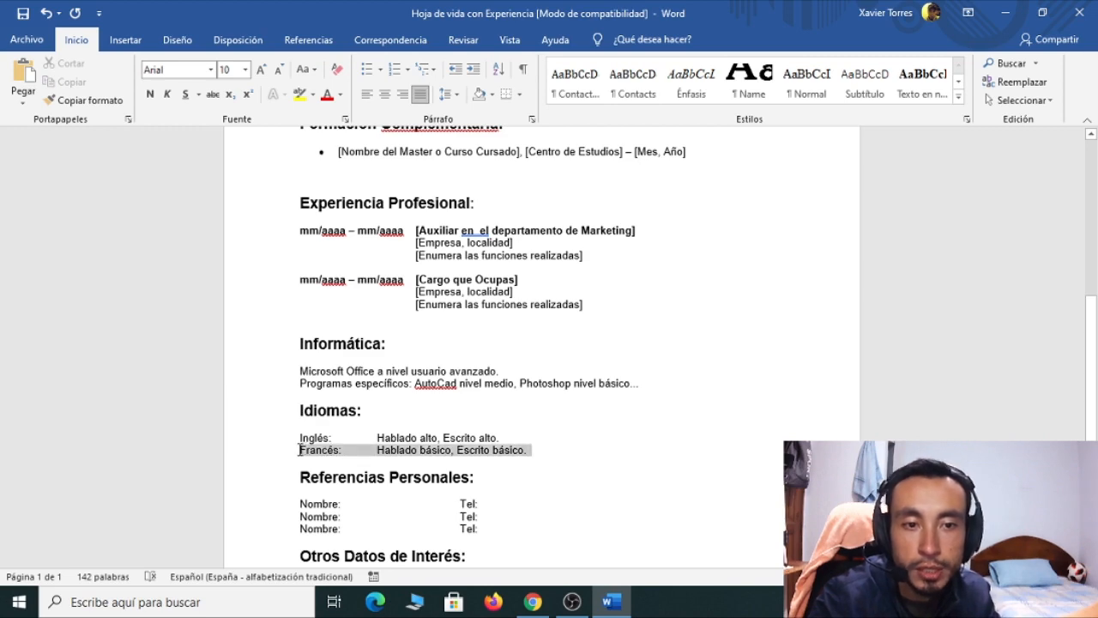
key(Delete)
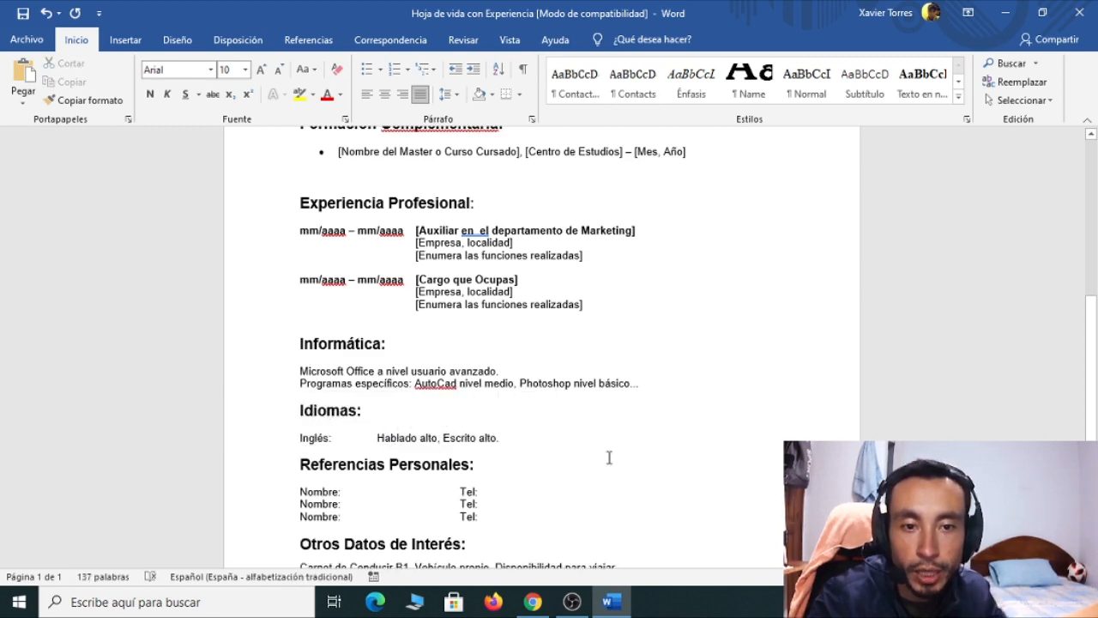
scroll(429, 472, down, 3)
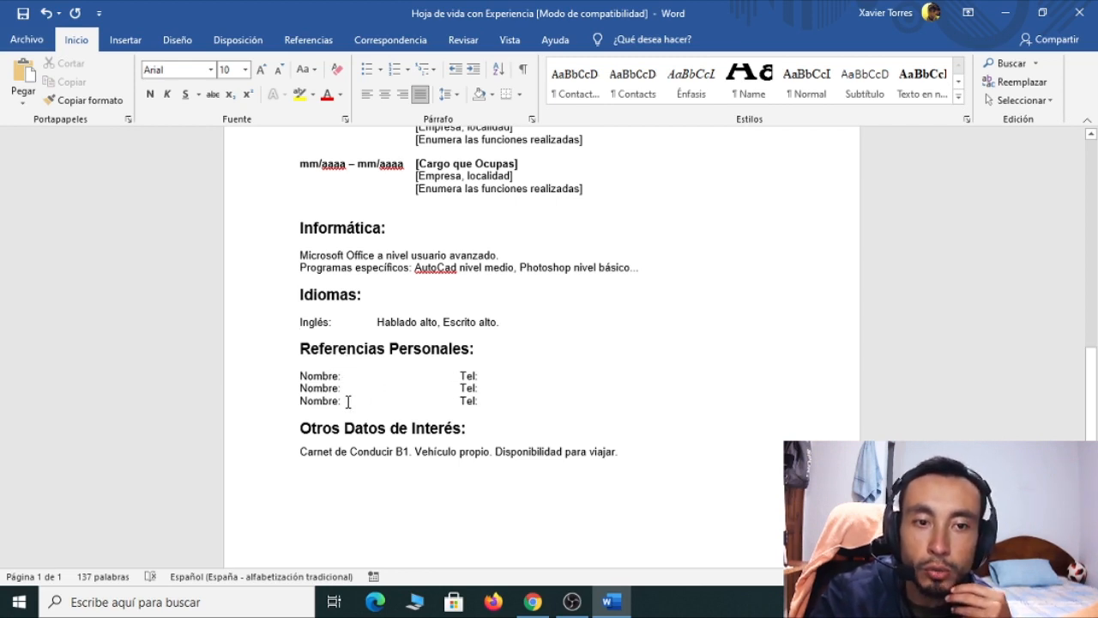
scroll(348, 402, up, 3)
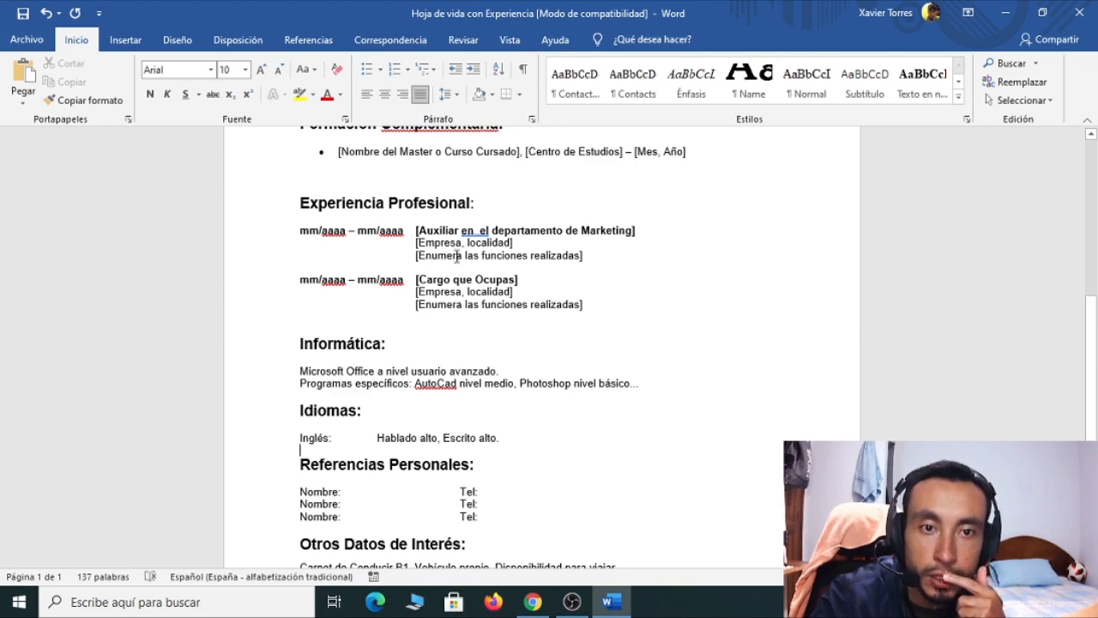
scroll(444, 438, down, 2)
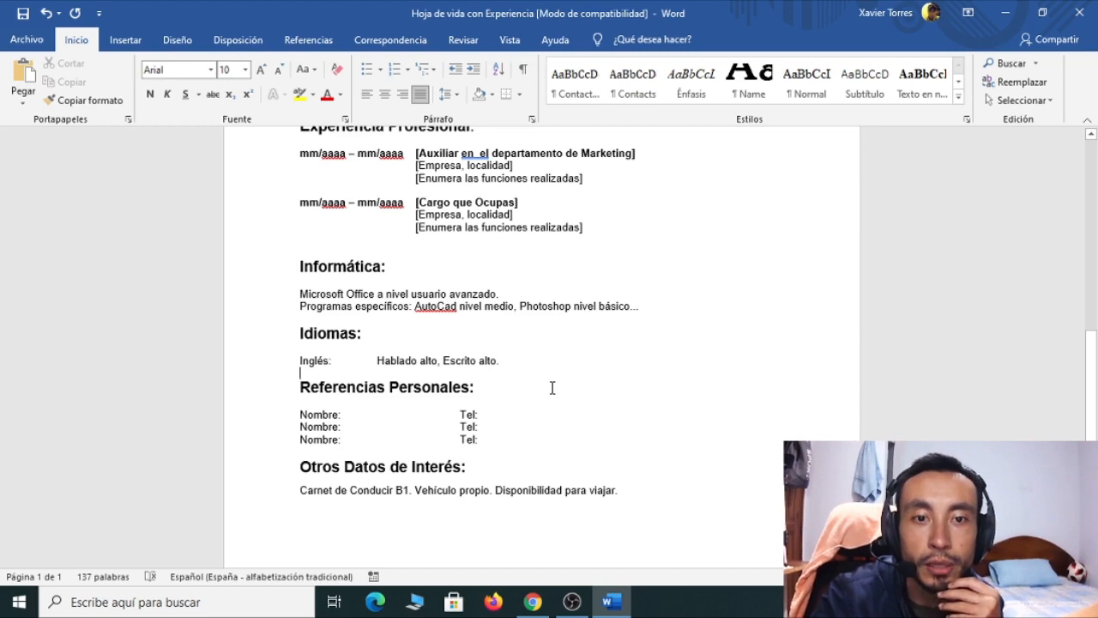
scroll(553, 388, up, 10)
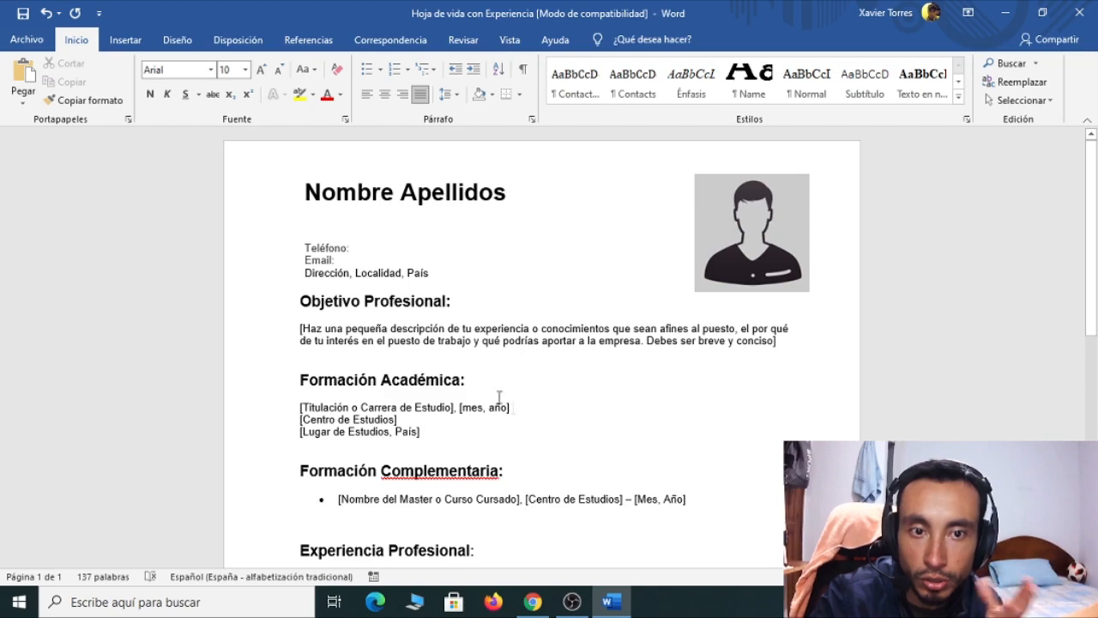
scroll(590, 382, down, 10)
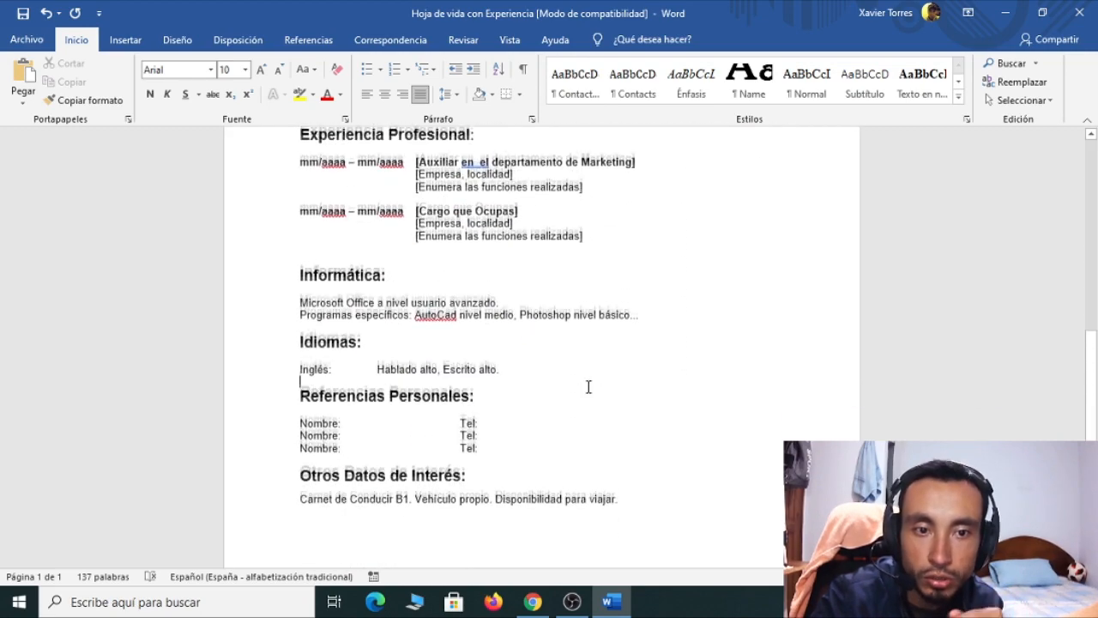
scroll(589, 385, up, 2)
scroll(588, 386, down, 3)
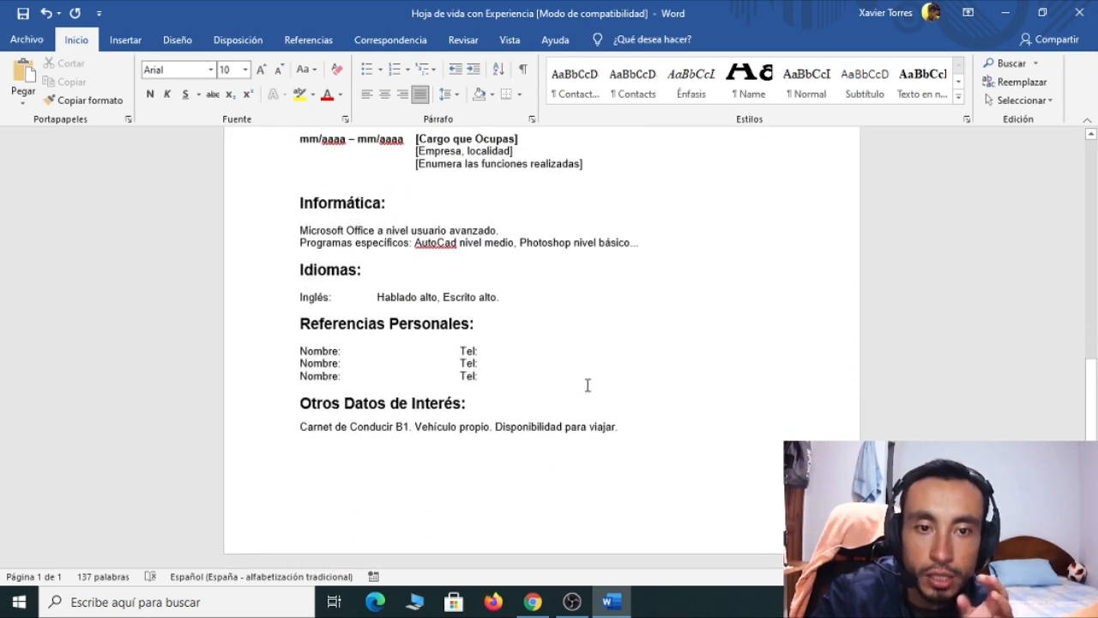
scroll(587, 386, up, 12)
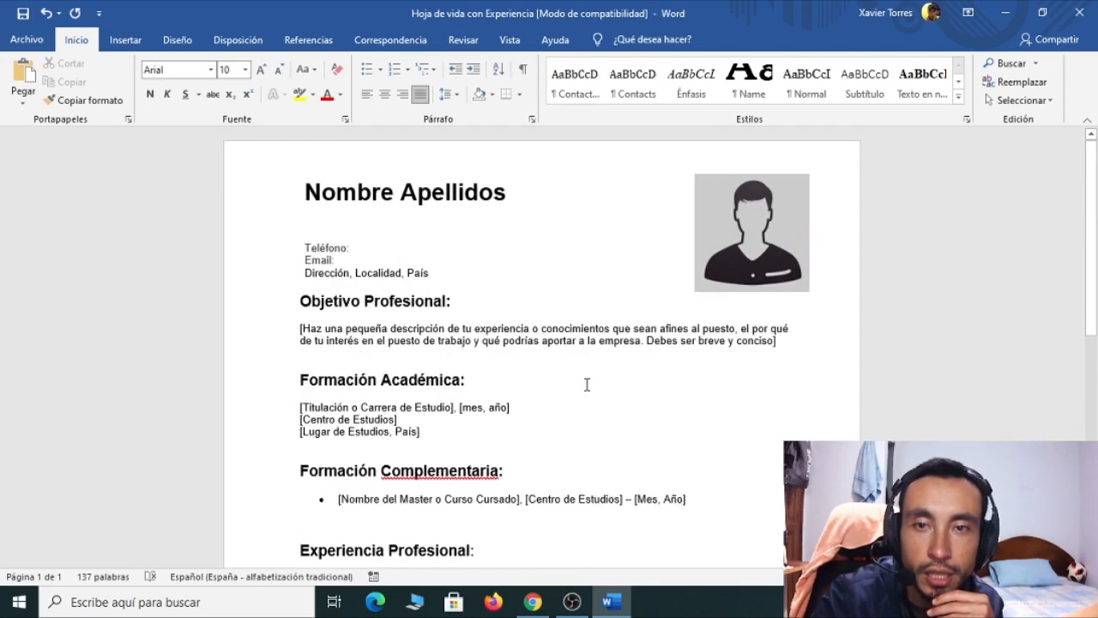